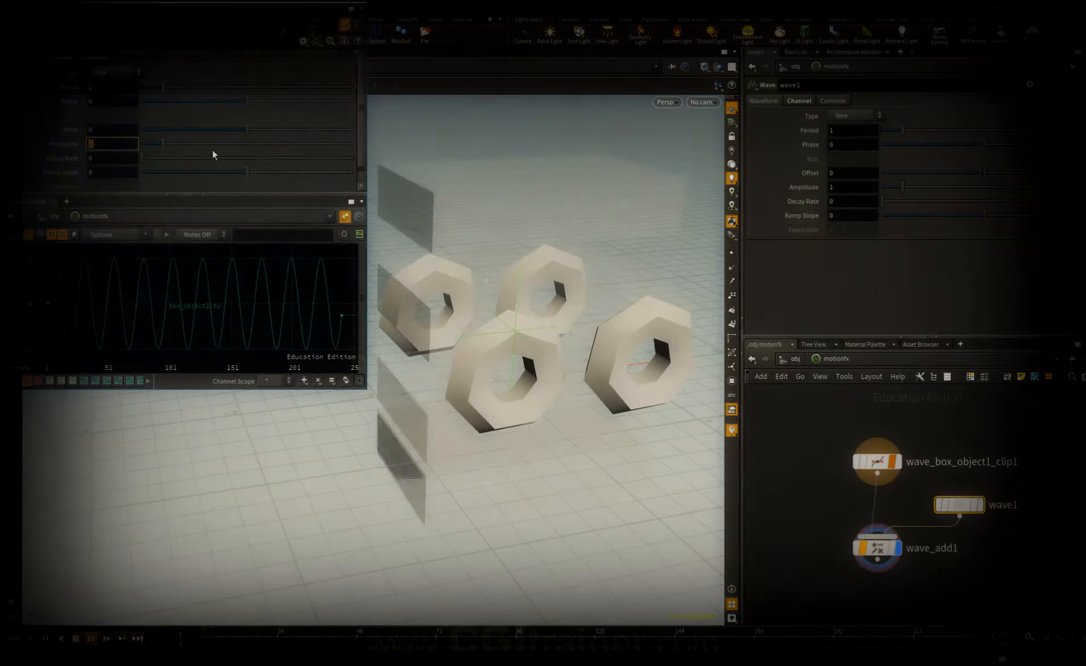
Reshape the wave1 channel with period 2.68, offset 1.65, amplitude 0.1 and ramp slope -0.122
type("3")
key("Return")
mouse_move(163, 87)
left_mouse_down()
mouse_move(193, 88)
mouse_move(173, 101)
left_mouse_up()
left_click_drag(265, 119, 333, 119)
mouse_move(248, 172)
left_mouse_down()
mouse_move(215, 174)
mouse_move(234, 174)
left_mouse_up()
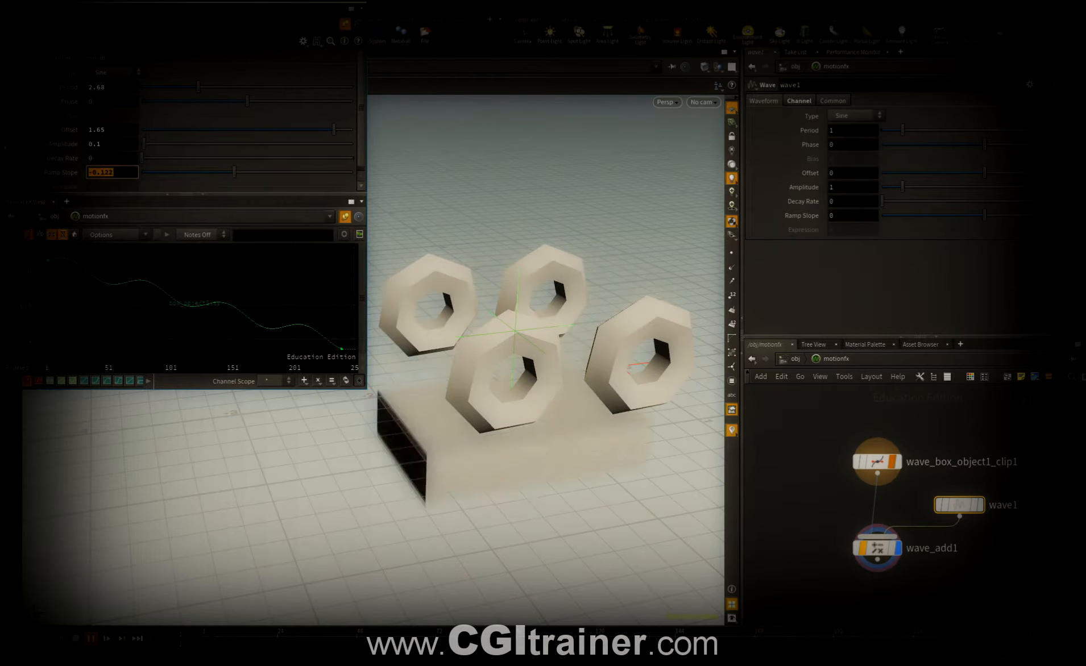
Reset the wave1 channel's ramp slope to 0 and fine-tune its remaining wave settings
type("0")
key("Return")
left_click_drag(360, 144, 360, 150)
left_click_drag(154, 154, 178, 152)
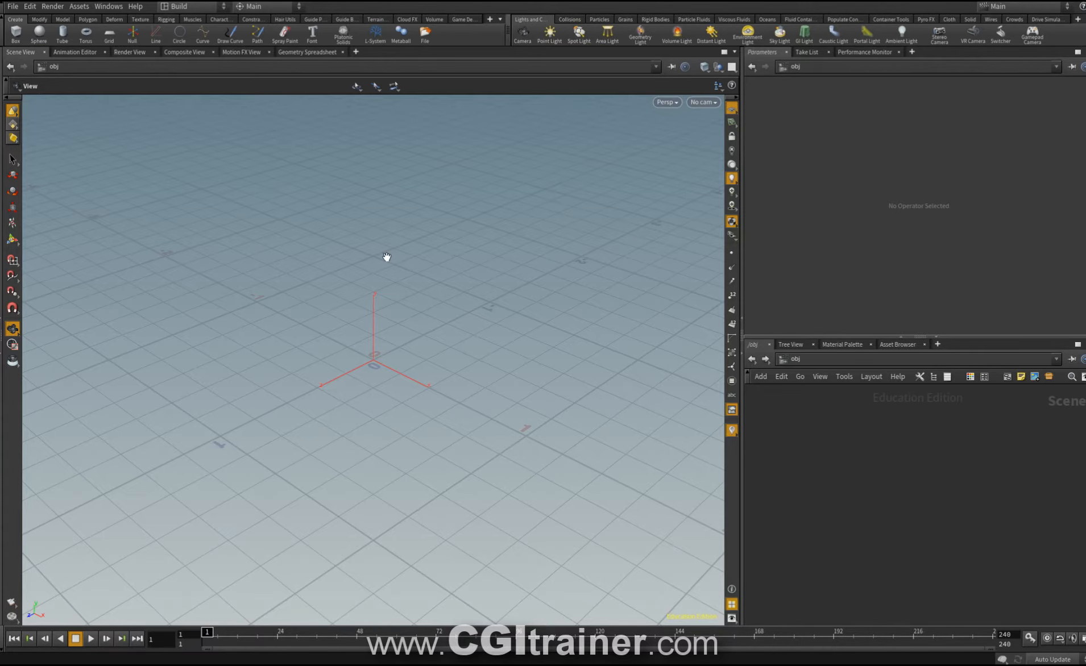
Switch the viewport to the right view and create a sphere at the origin
key("space+4")
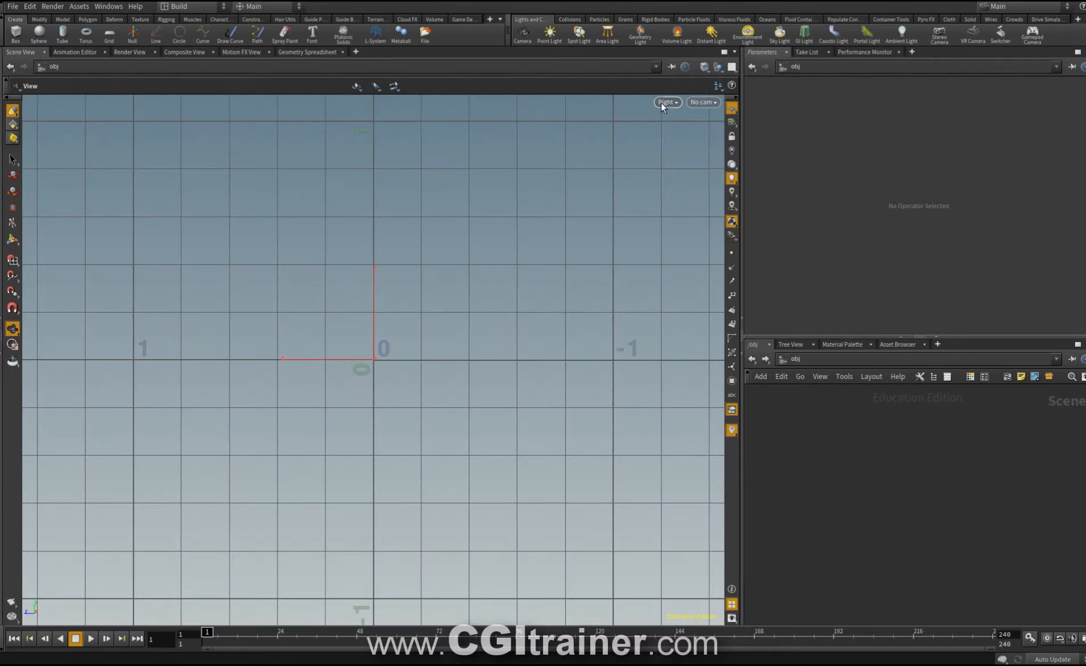
scroll(388, 301, "down", 5)
middle_click_drag(388, 300, 170, 495)
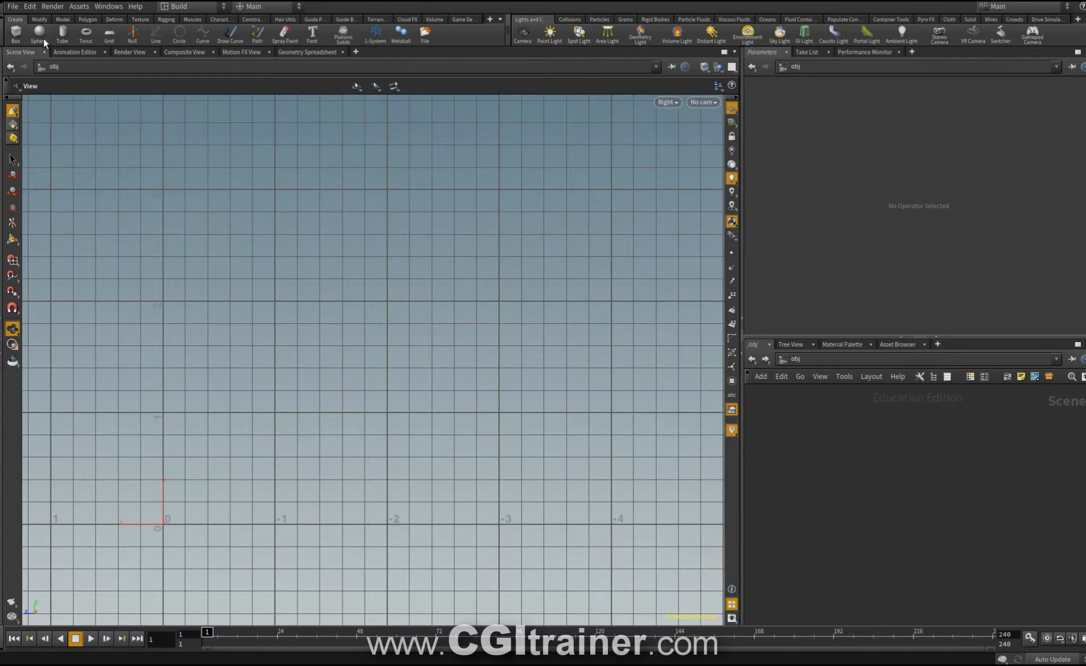
left_click(38, 34, "ctrl")
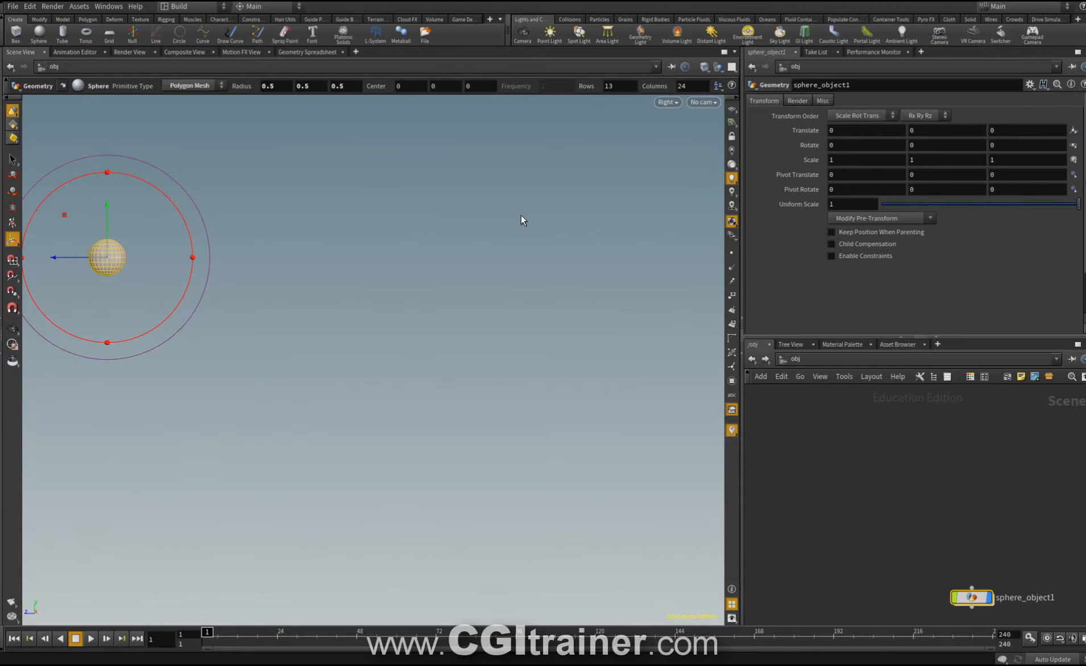
Keyframe the sphere's translation at frame 1 and turn on the motion path display for the Move tool
key("shift+t")
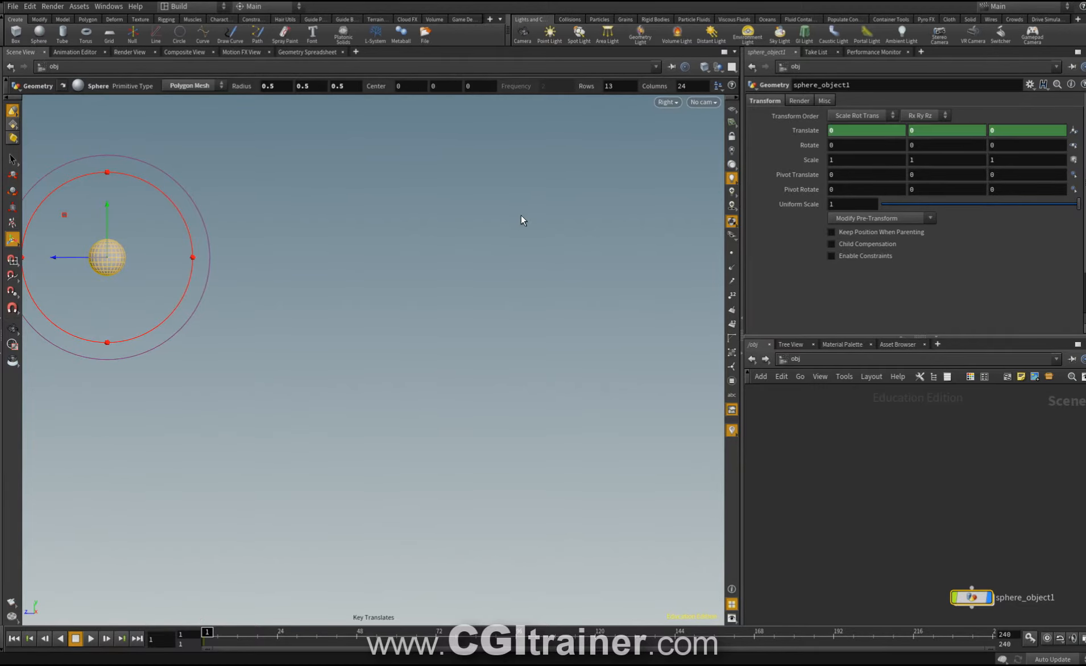
key("t")
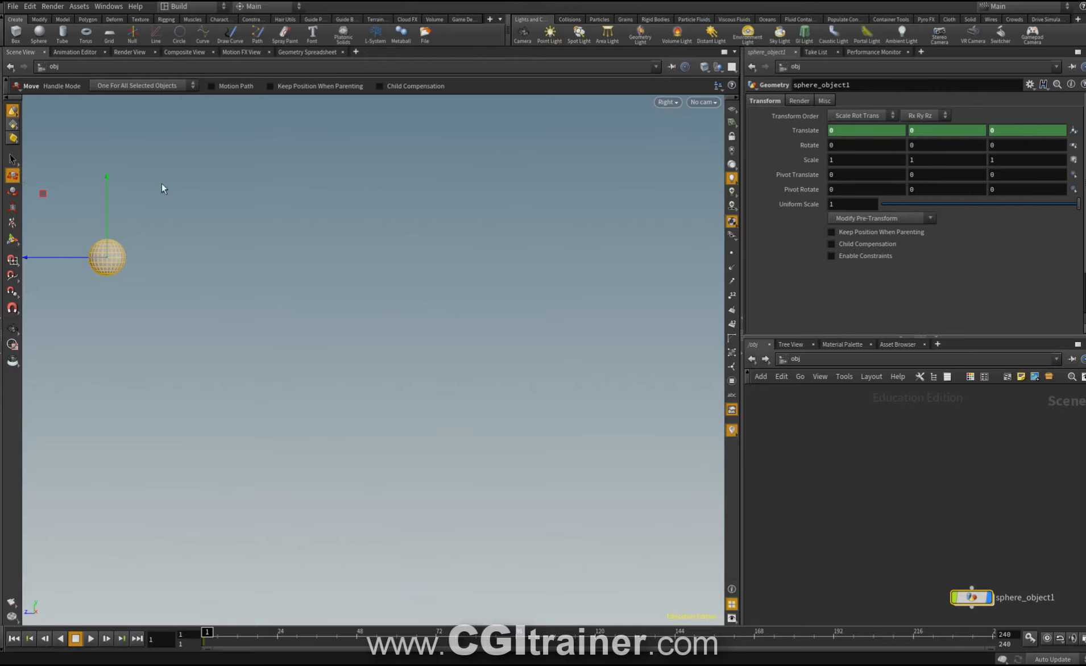
left_click(217, 87)
At frame 25, move the sphere to about Y 2.66, Z -3.65 and keyframe its translation
left_click(280, 636)
left_click_drag(43, 194, 178, 92)
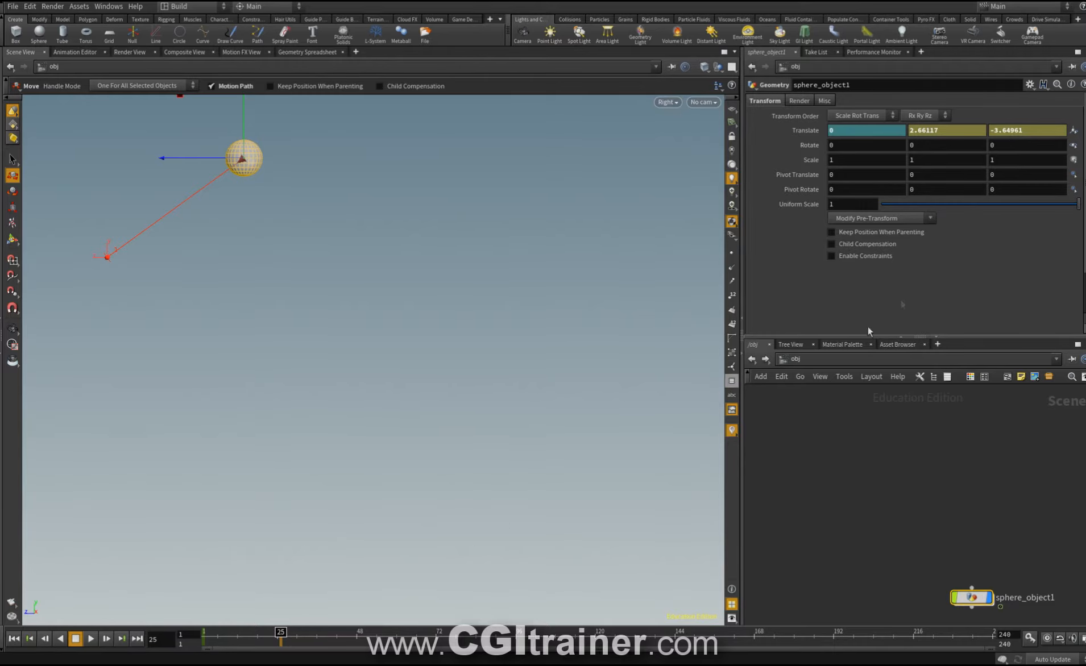
key("k")
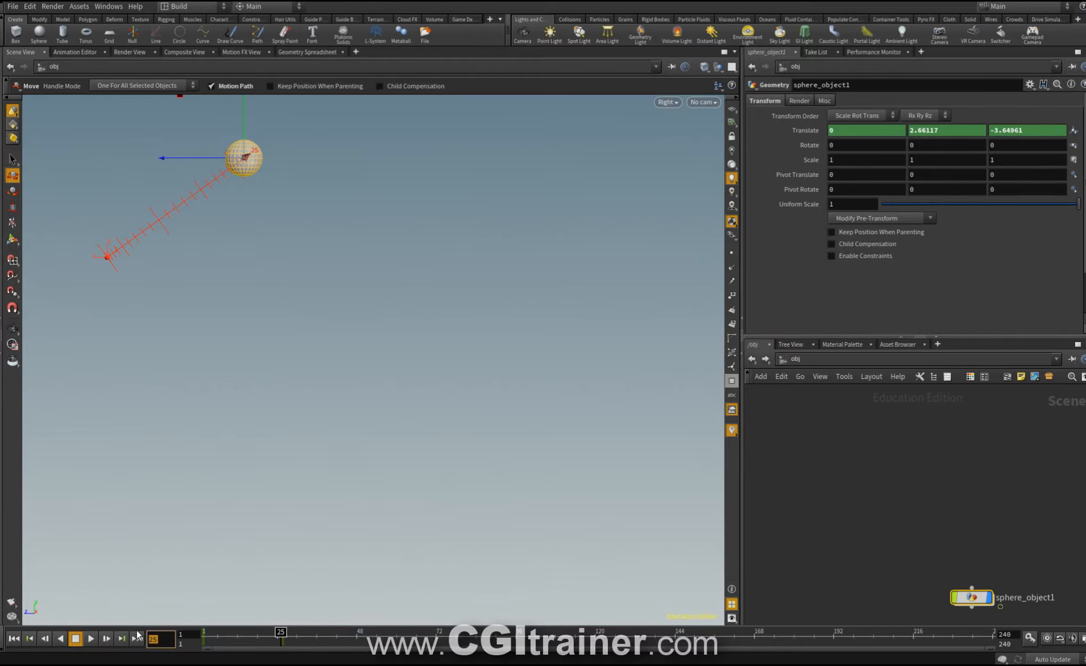
At frame 50, lower the sphere to about Y 0.44, Z -7.07 and keyframe its translation
type("50")
key("Return")
left_click_drag(180, 95, 308, 178)
key("k")
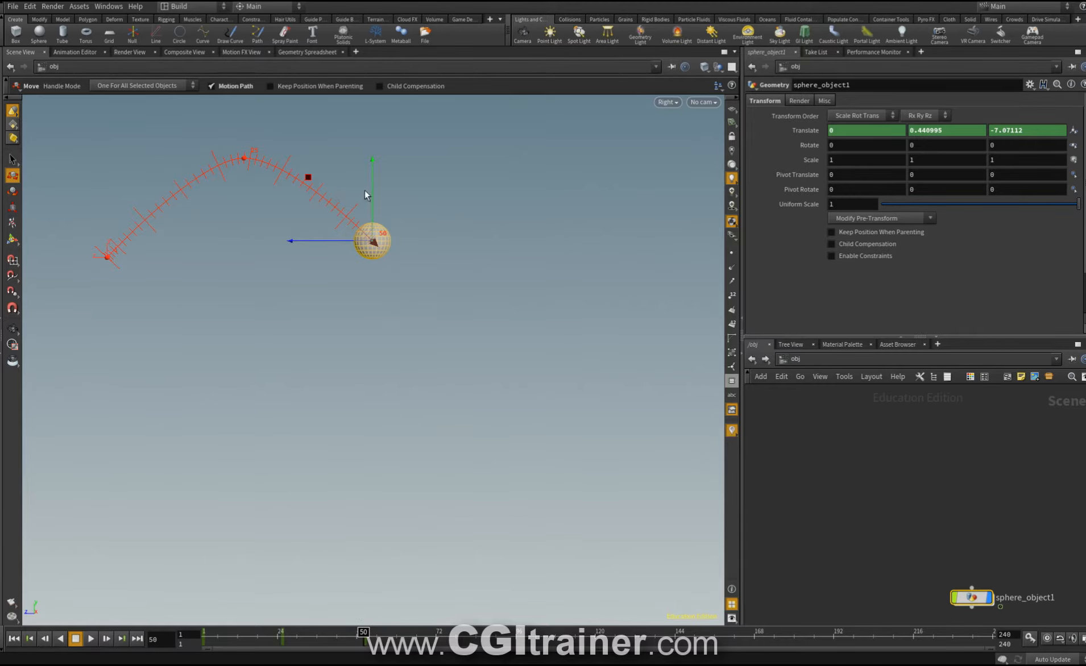
Keyframe the sphere at frame 75 at about Y 2.98, Z -10.46, and add a lower, farther keyframe at frame 100
left_click(166, 639)
type("75")
key("Return")
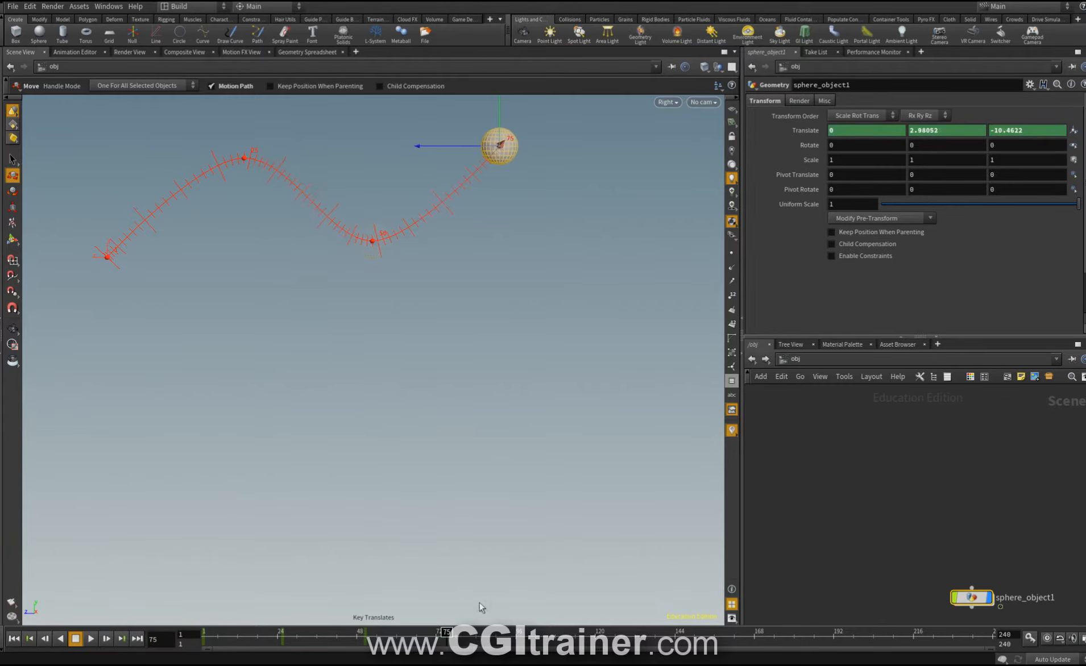
left_click_drag(447, 632, 531, 632)
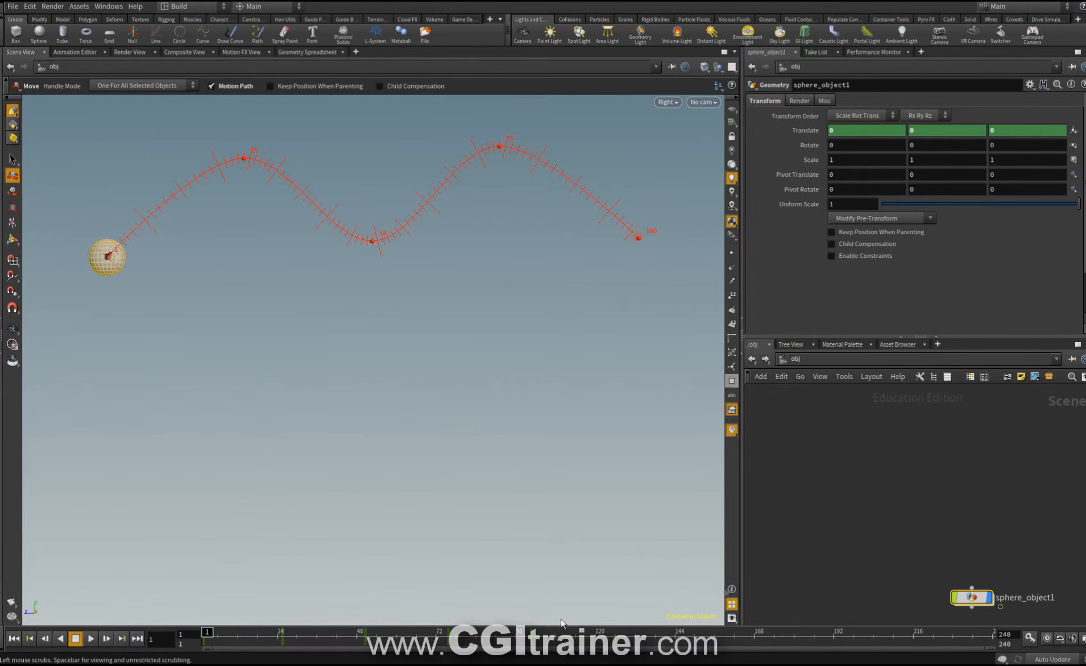
Set the global animation end frame to 120, apply it and close the animation options
left_click(1029, 638)
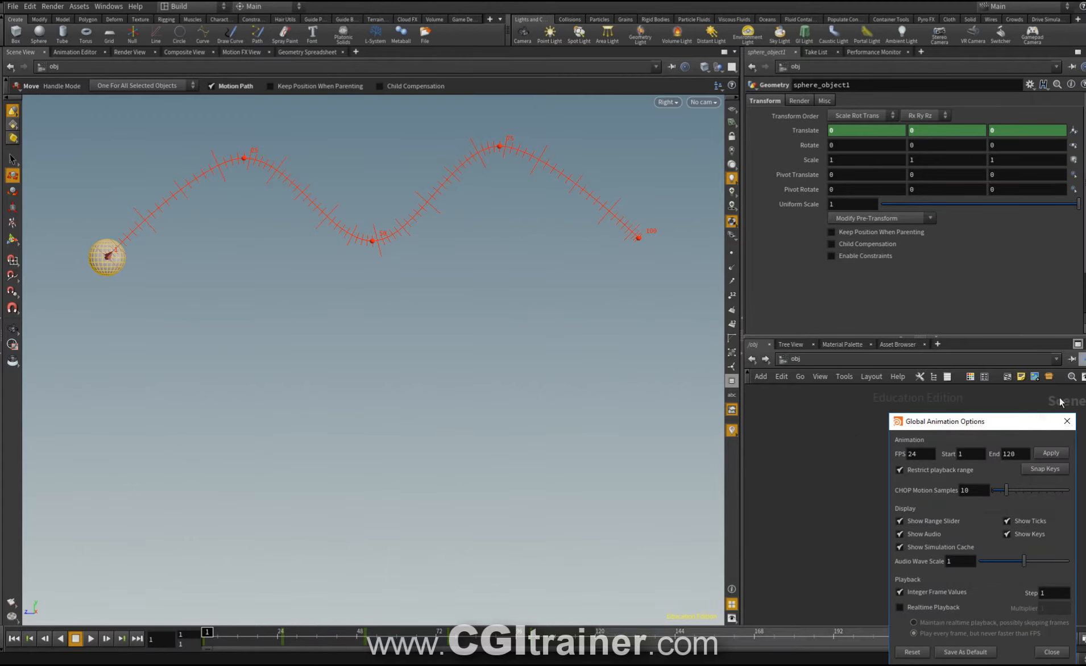
left_click(1050, 453)
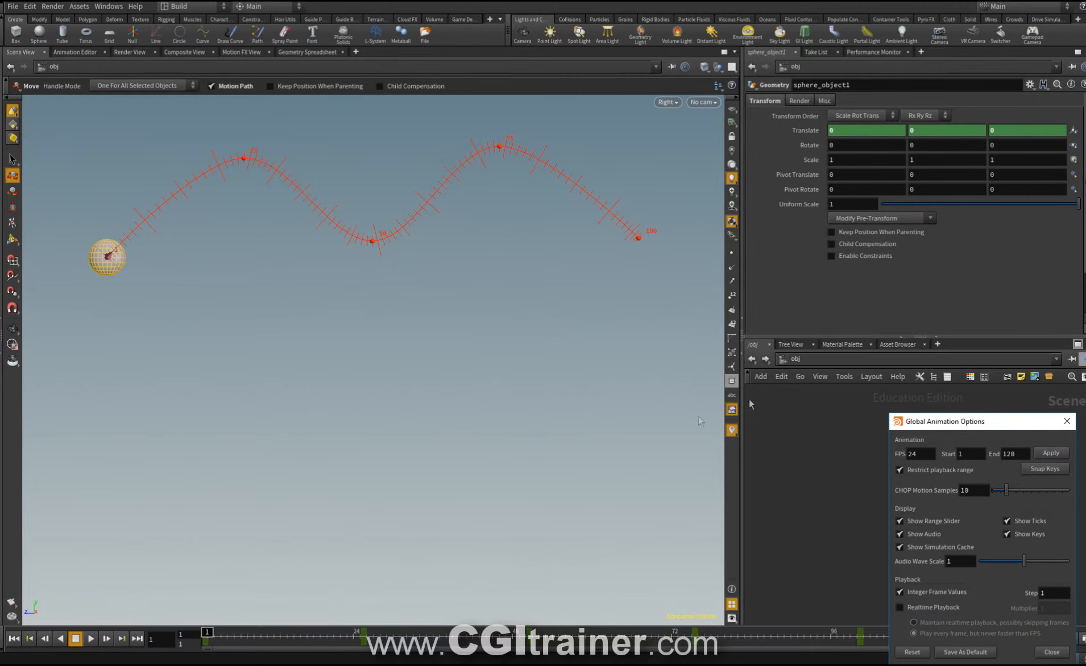
left_click(1066, 421)
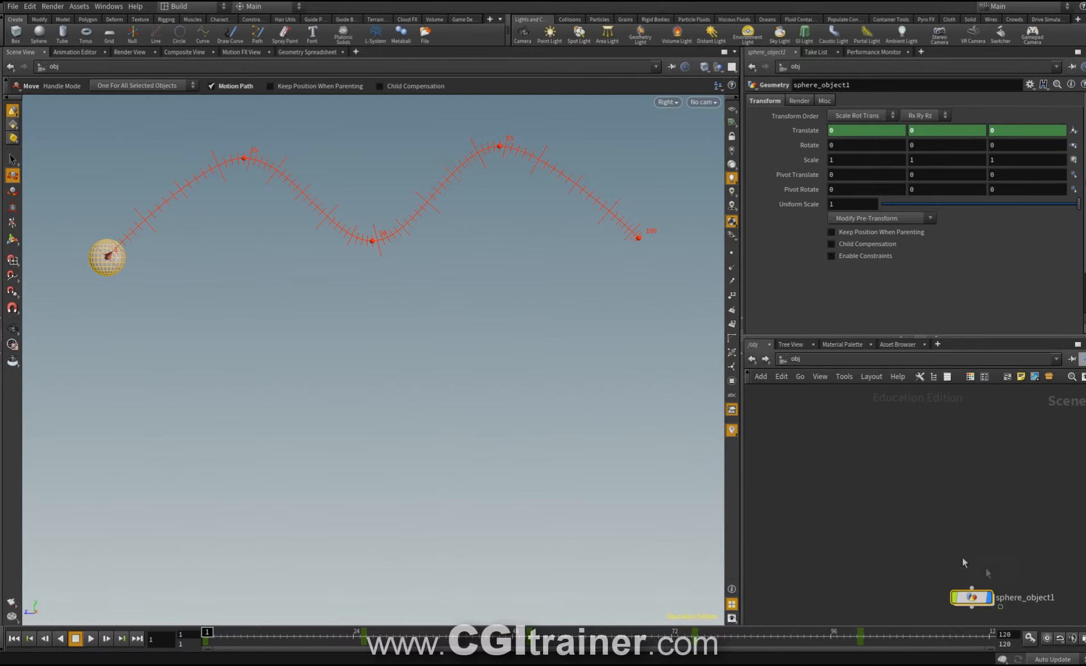
Make the sphere's motion path persistent and display it in ribbon mode coloured by velocity
right_click(242, 157)
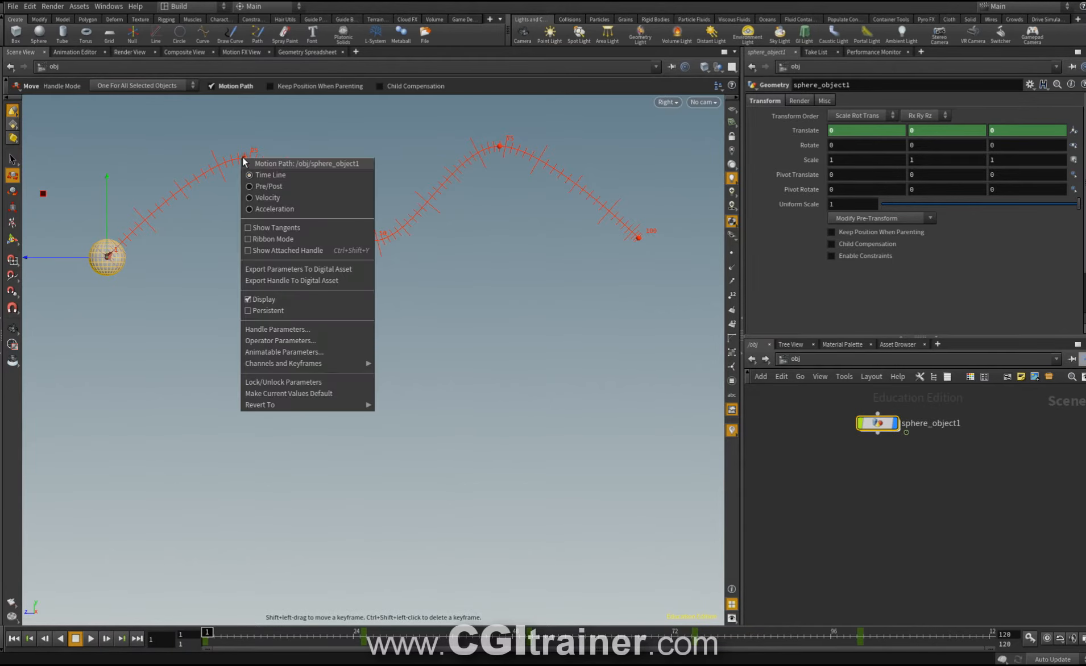
left_click(274, 310)
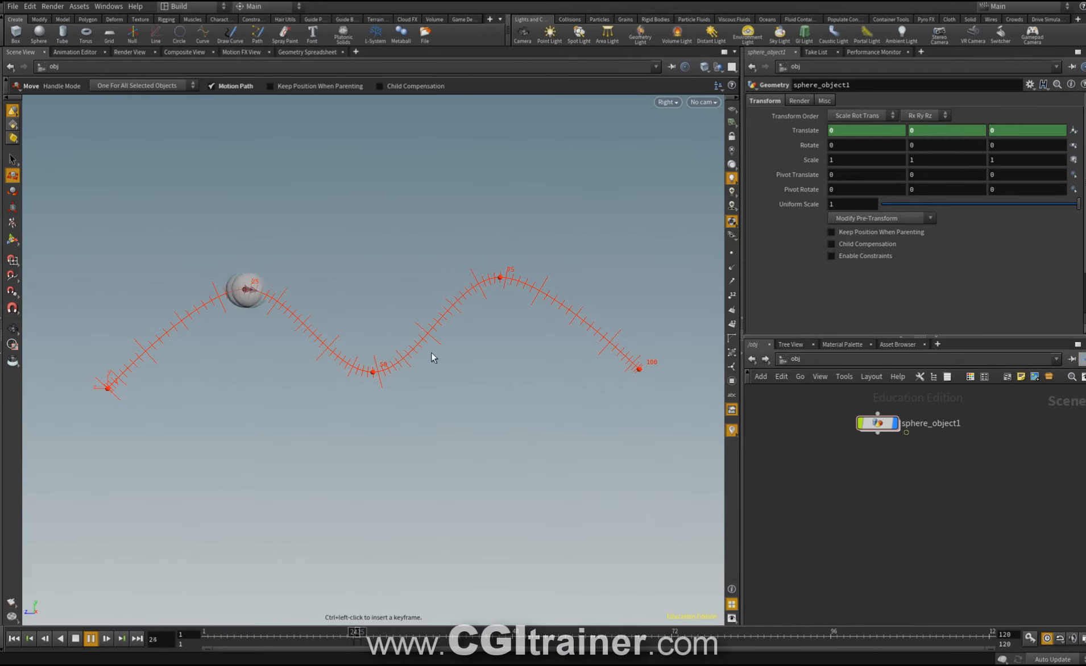
right_click(364, 374)
right_click(361, 370)
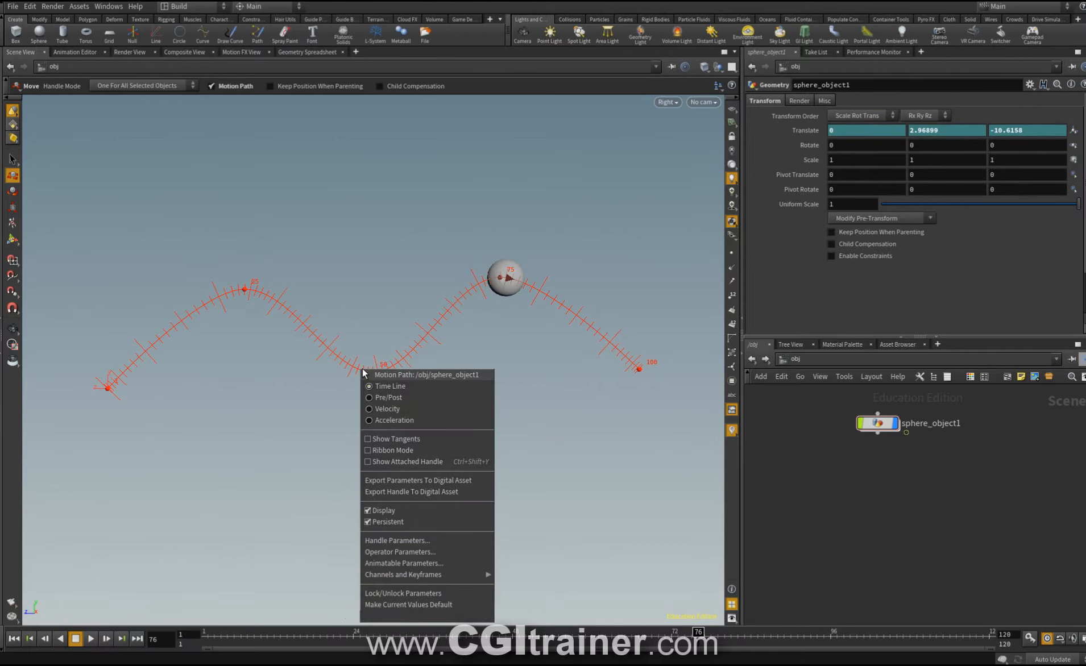
left_click(375, 451)
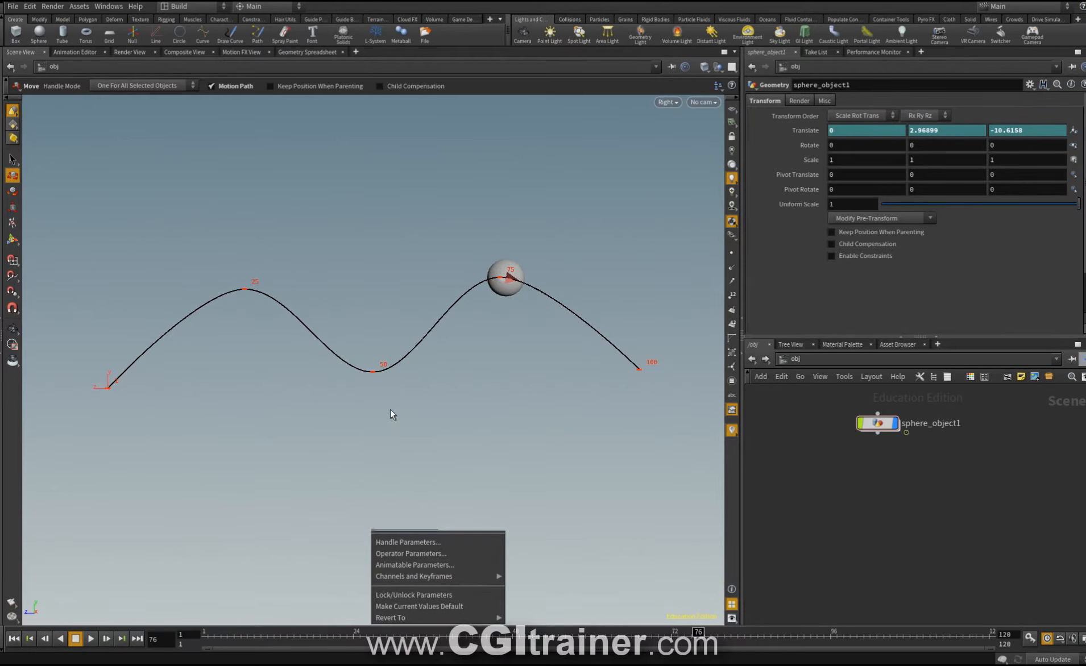
left_click_drag(433, 343, 463, 419)
Enable Variable Tick Size in the motion path's handle parameters and set its falloff distance to 50
right_click(389, 336)
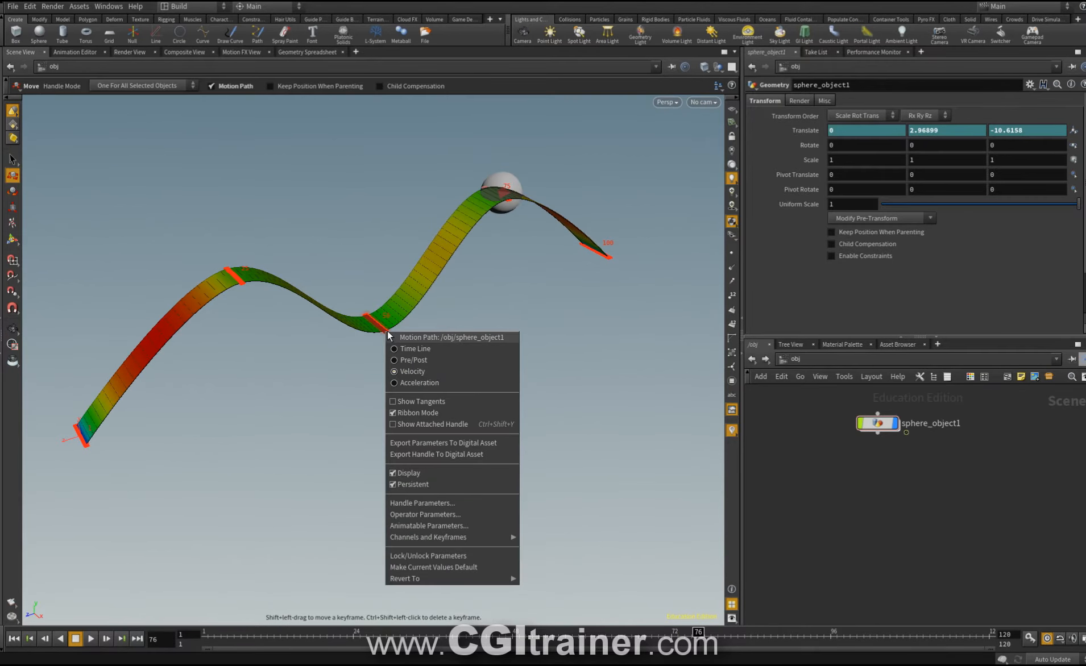
left_click(408, 503)
left_click(400, 582)
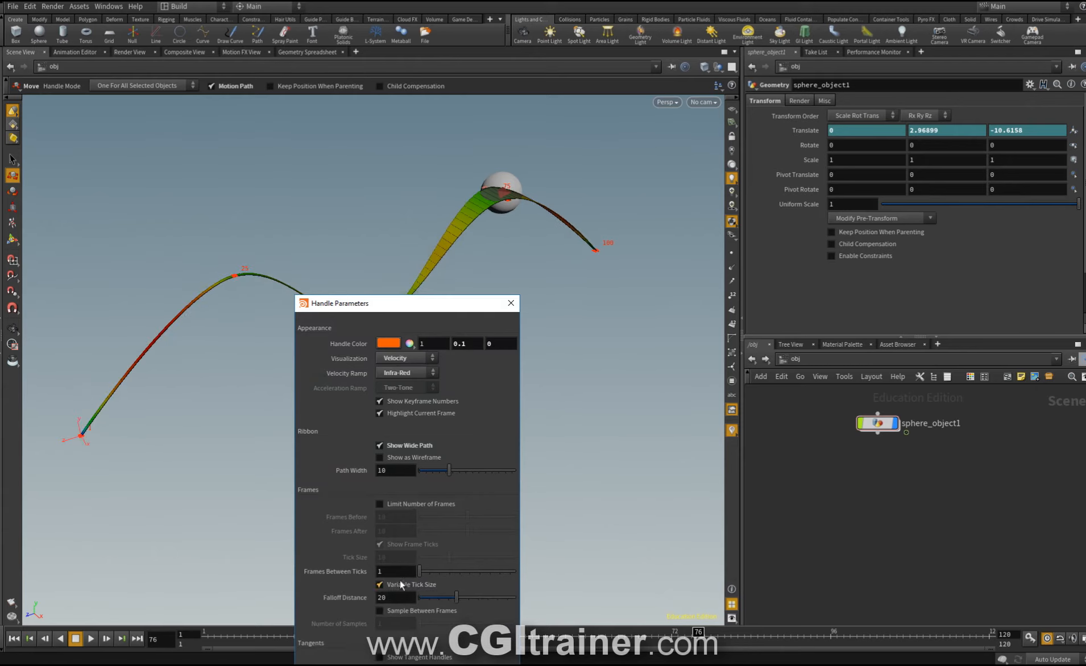
left_click_drag(456, 598, 515, 598)
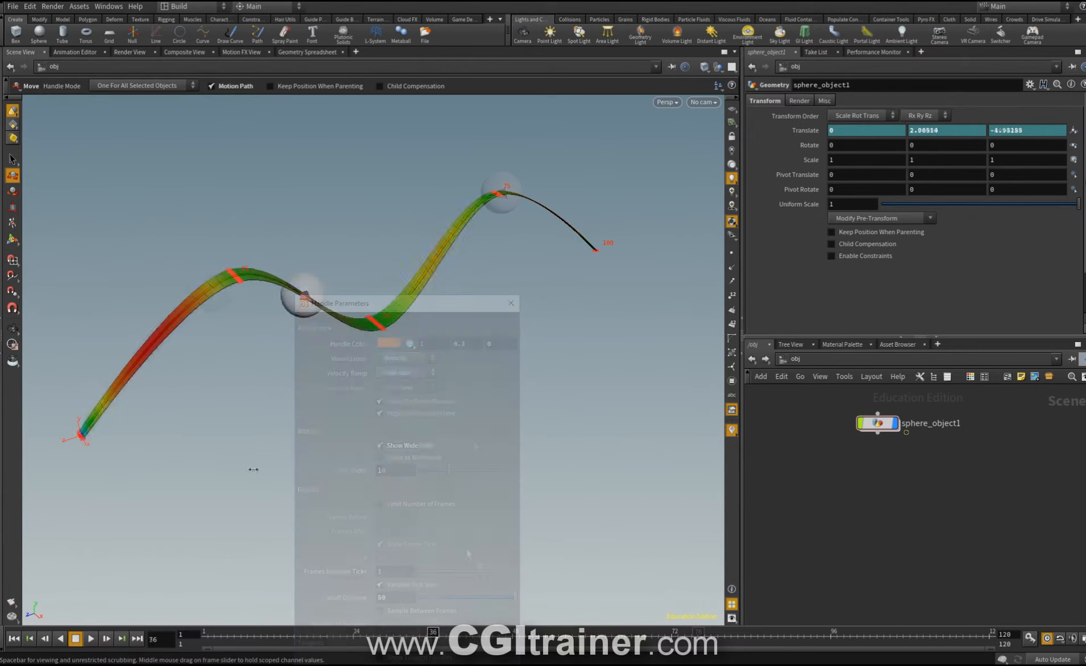
left_click_drag(181, 490, 310, 303)
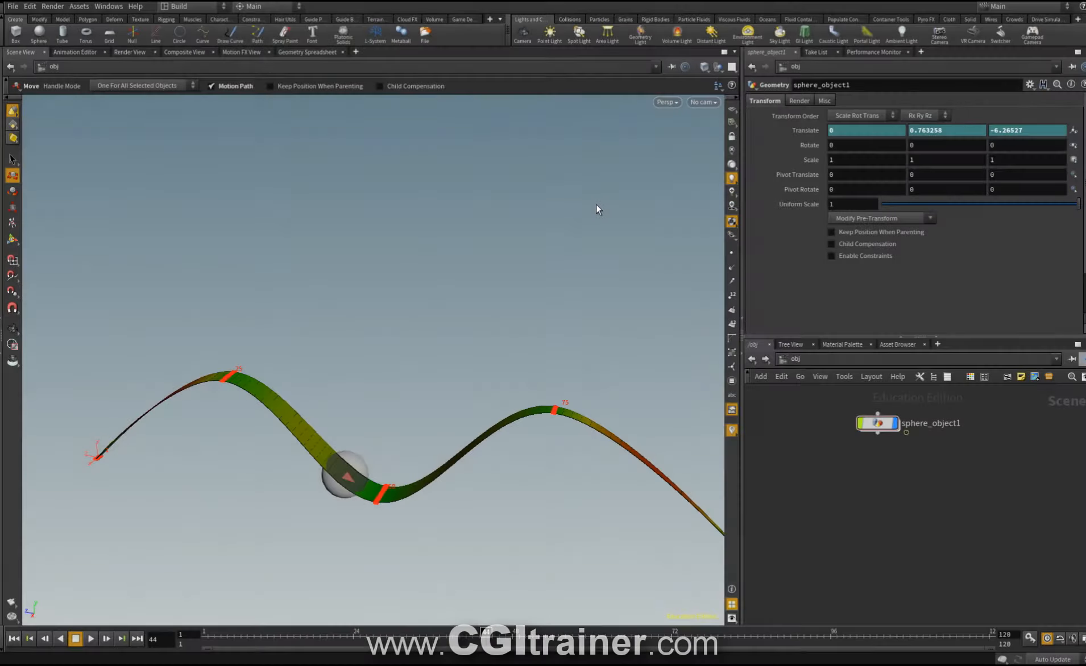
Examine the sphere's translate curves in the Animation Editor, isolating the Y channel
left_click(799, 128, "shift")
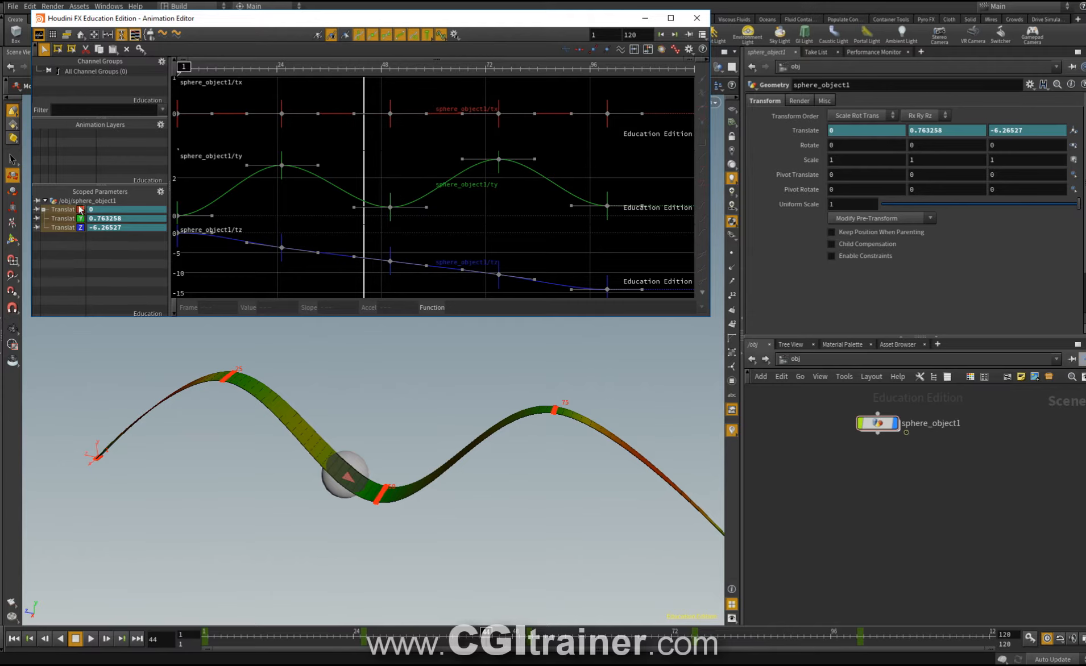
left_click(60, 221)
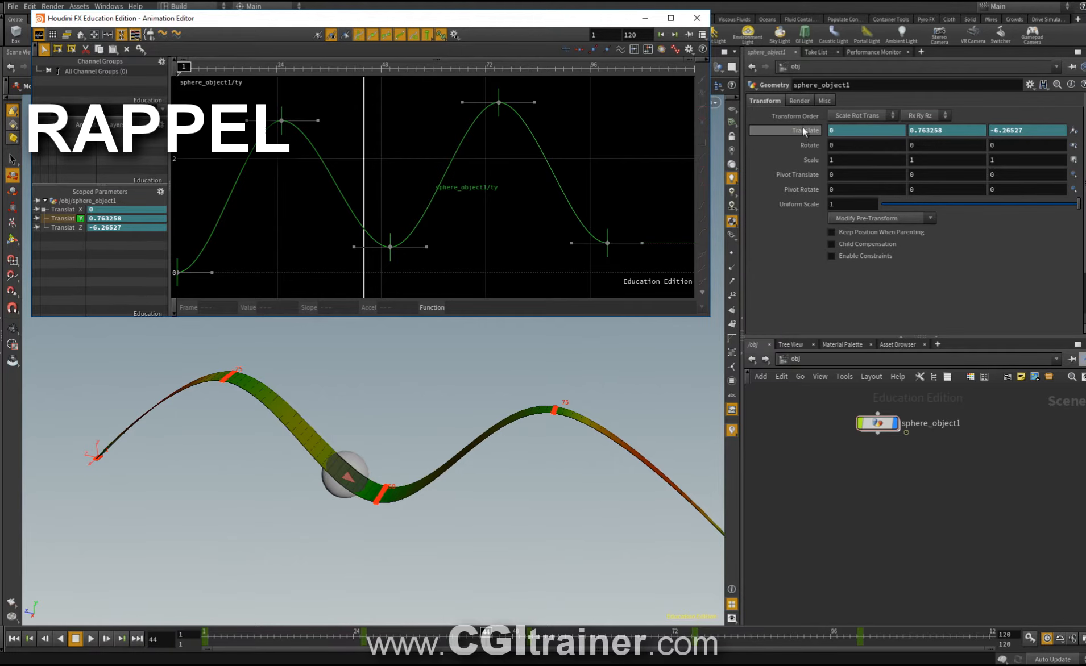
left_click(696, 17)
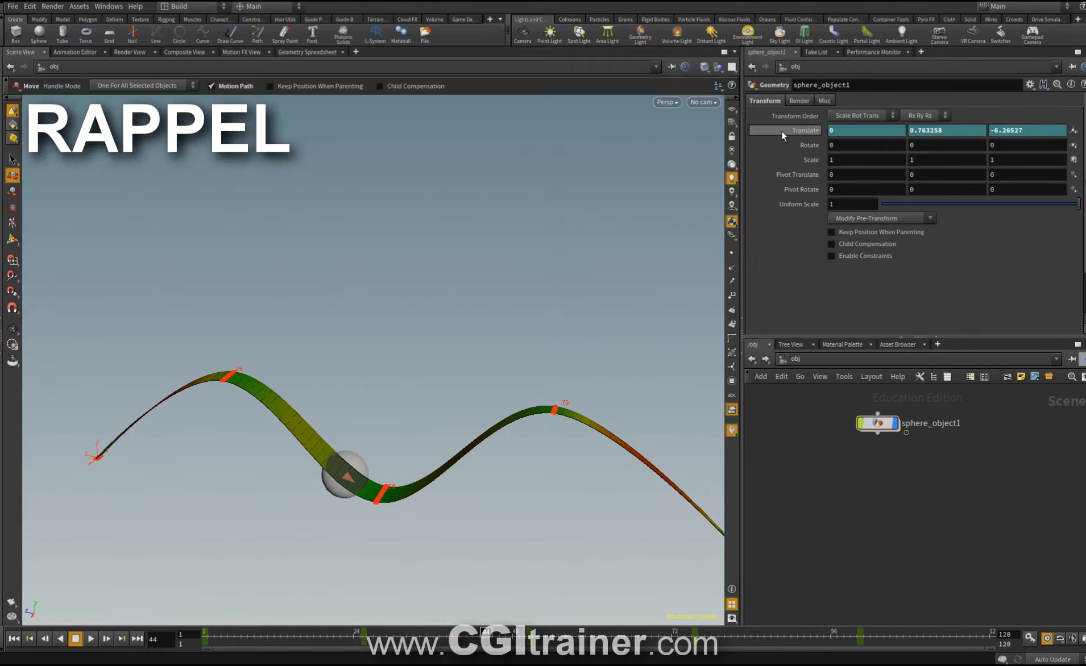
left_click(931, 130, "shift")
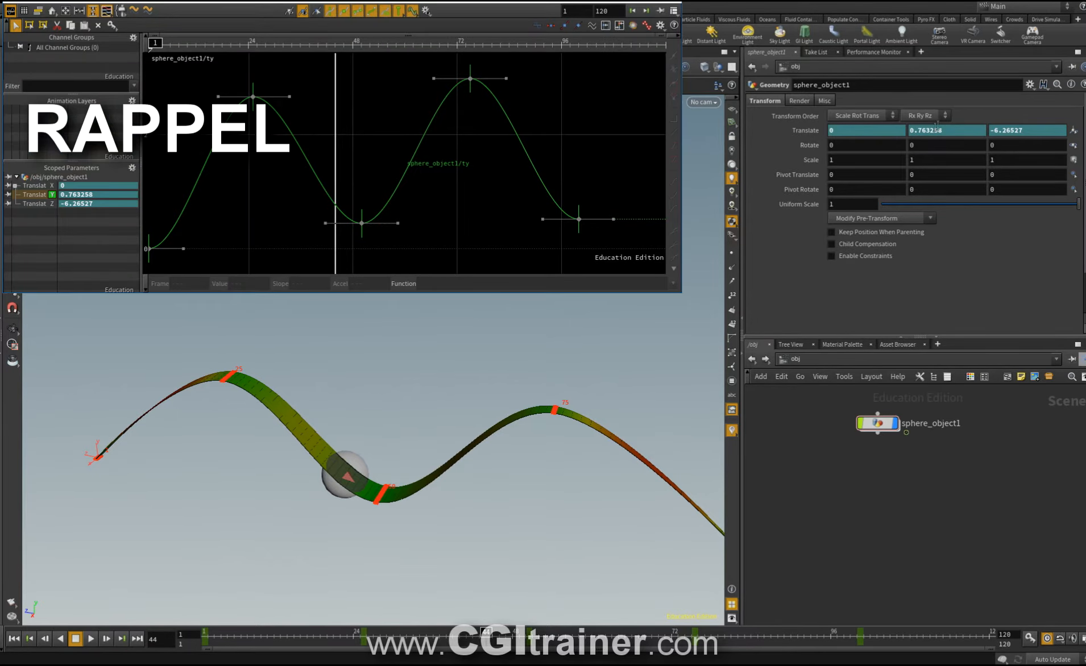
In the sphere's animatable parameters, enable Open Animation Editor when Scoping and scope only the Translate Y channel
right_click(349, 457)
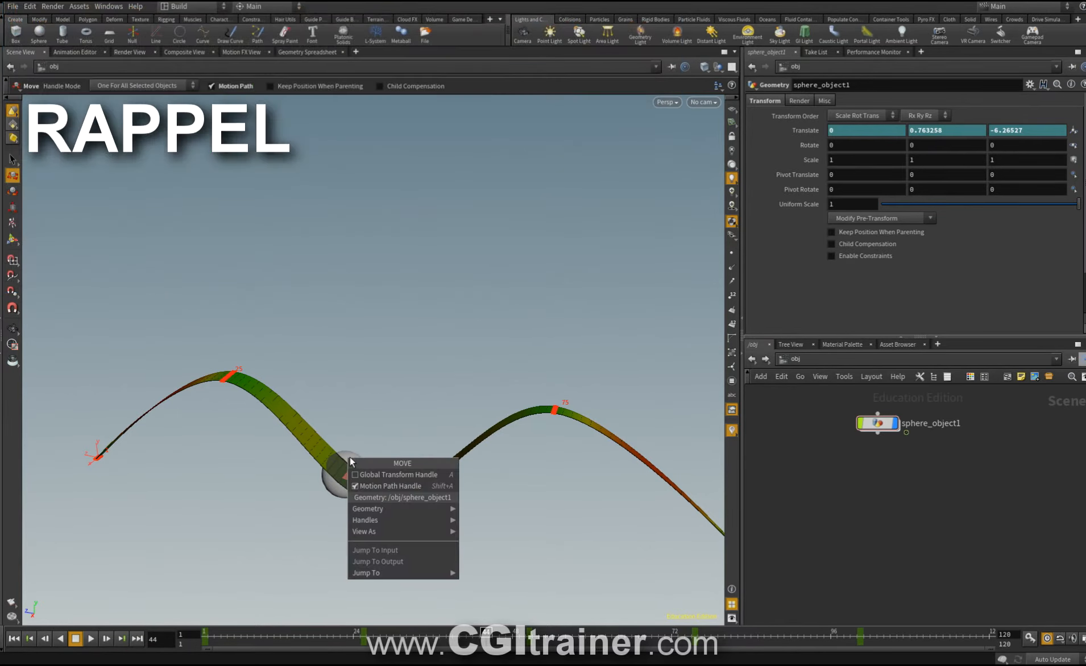
mouse_move(387, 509)
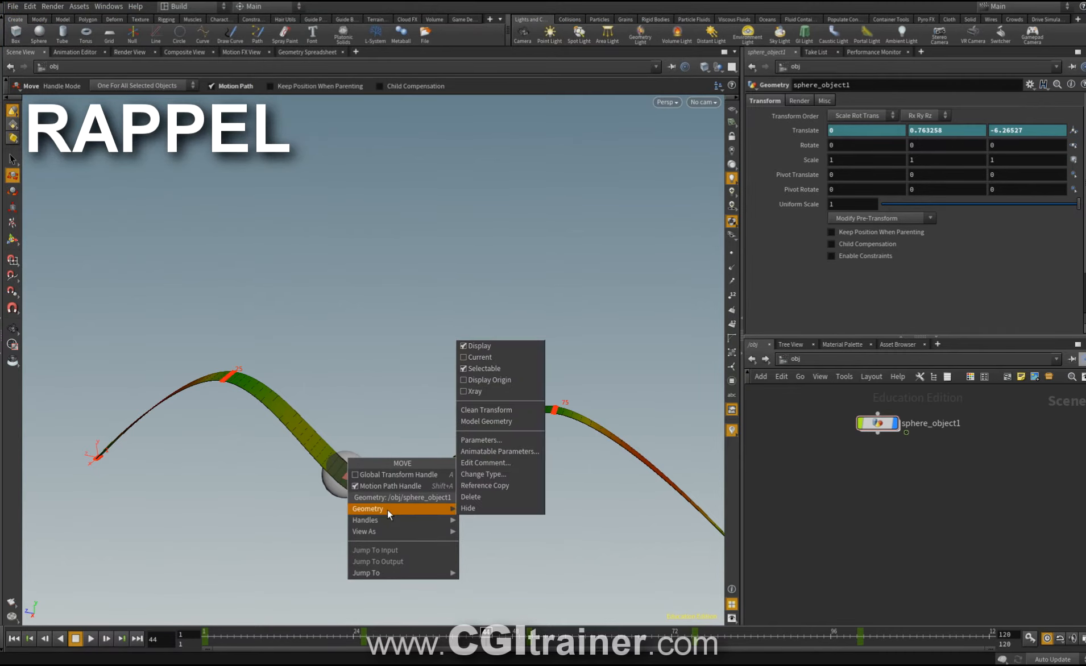
left_click(511, 451)
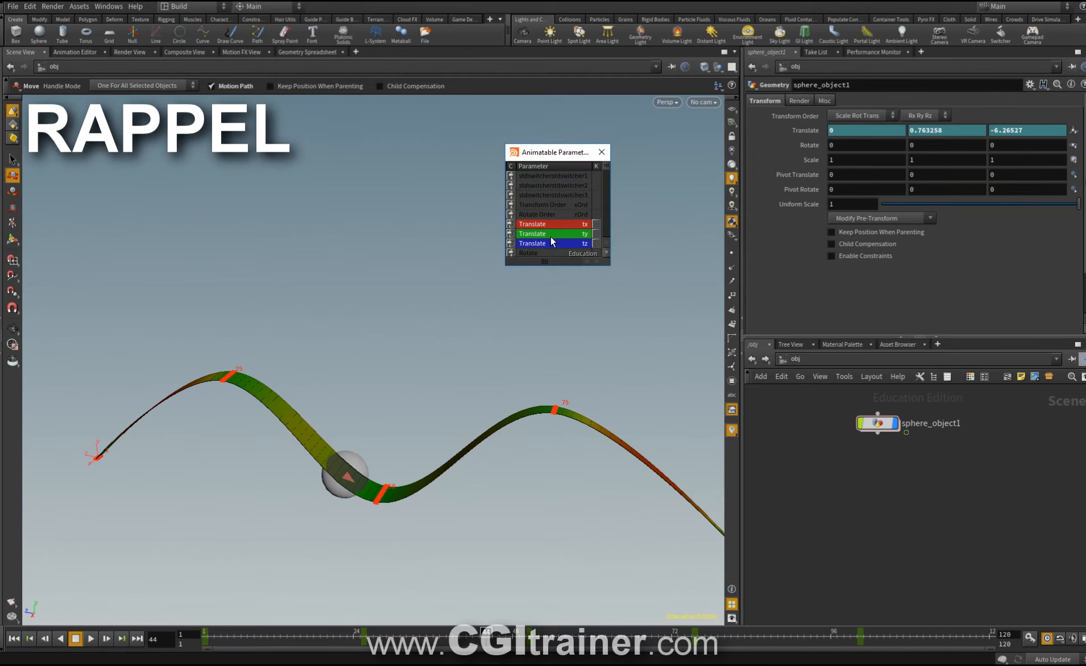
right_click(552, 237)
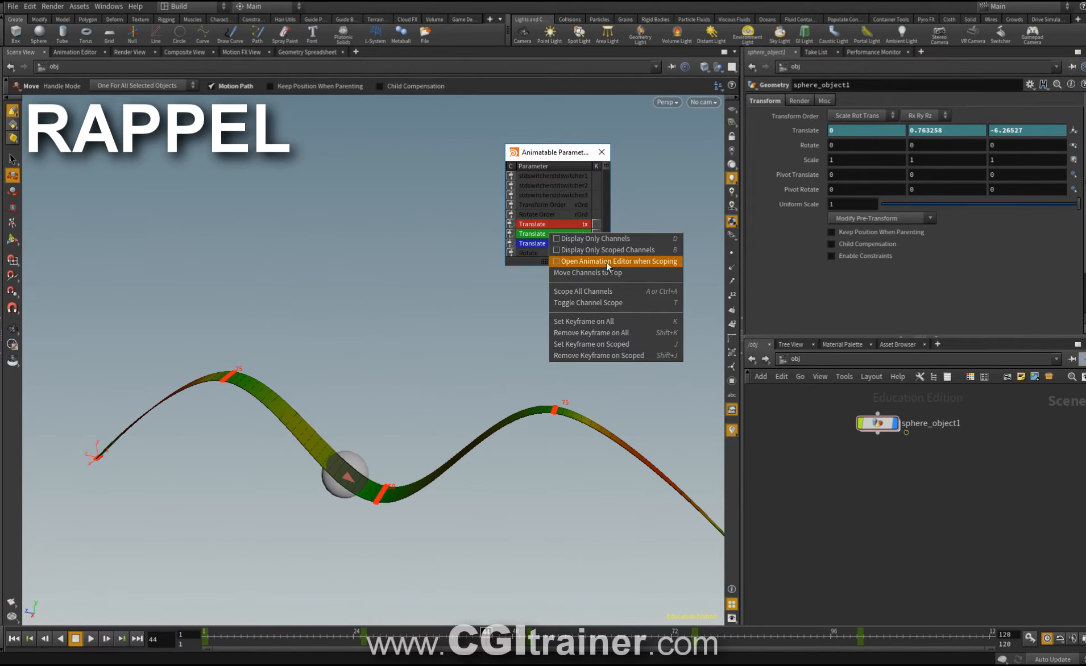
left_click(642, 262)
left_click(532, 233)
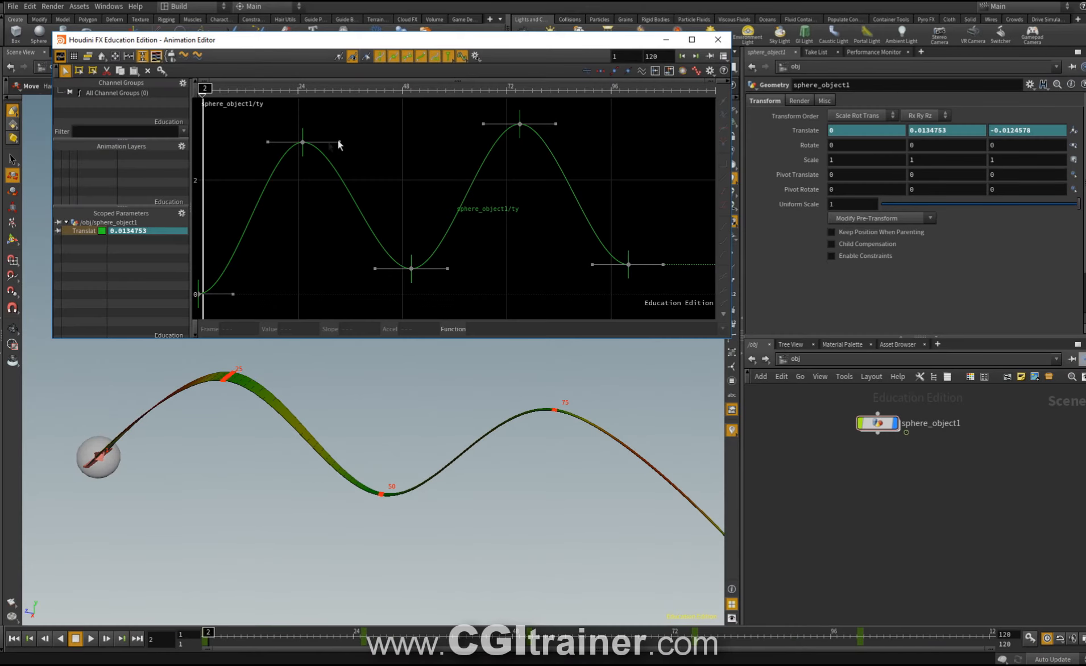
Lengthen the tangents of the Translate Y key at frame 25 to broaden the first peak, and raise the key to about 2.70
left_click_drag(340, 142, 328, 170)
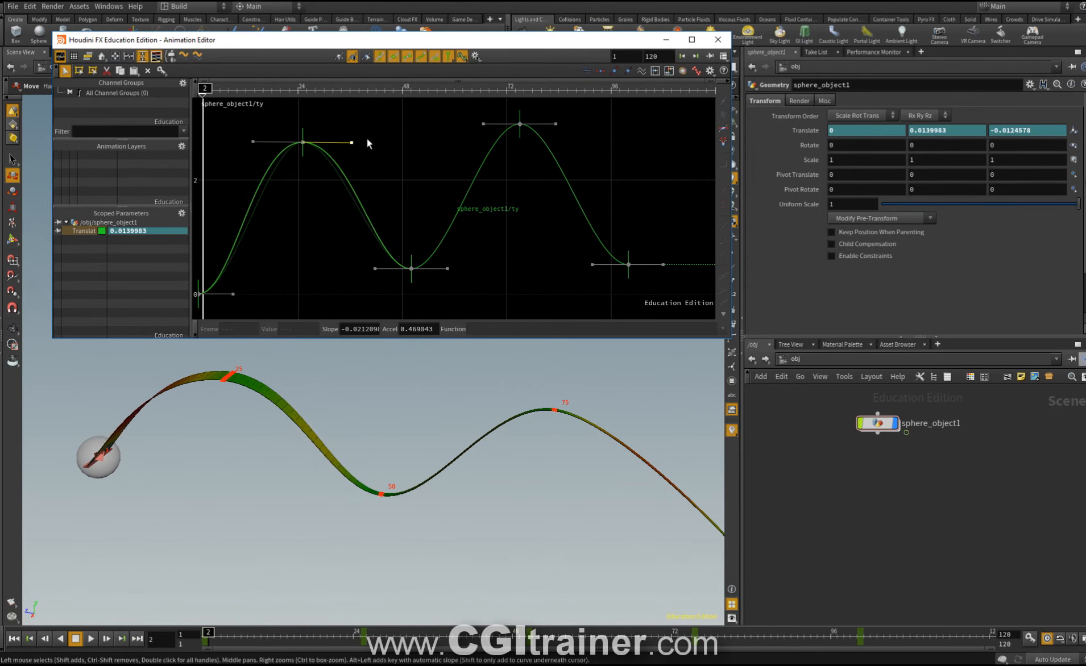
left_click_drag(353, 143, 300, 143)
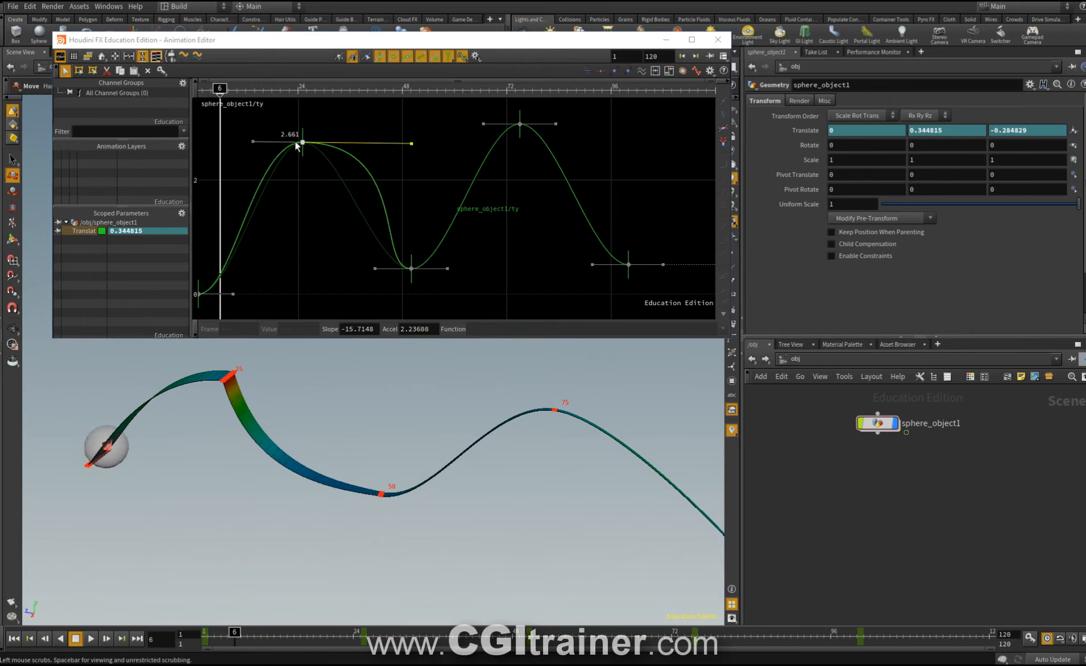
left_click_drag(303, 142, 329, 143)
left_click_drag(412, 144, 356, 147)
left_click_drag(263, 142, 220, 146)
left_click_drag(304, 143, 304, 141)
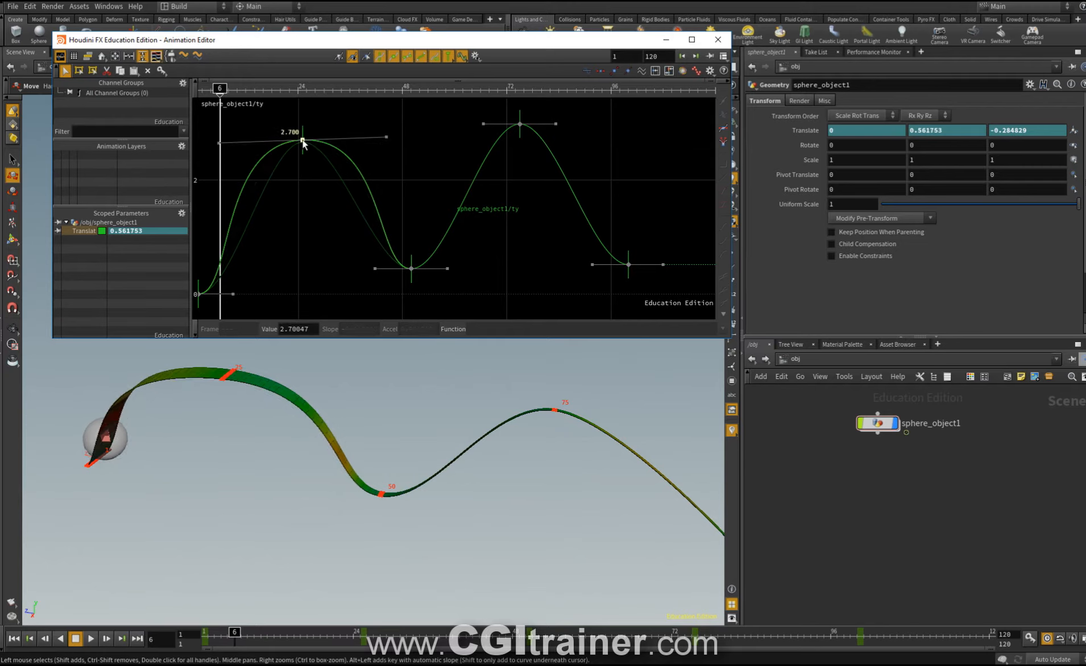
Try pulling the outgoing value of the Translate Y key at frame 25 down to about 0.61 and scrub through the break
left_click_drag(303, 141, 292, 263)
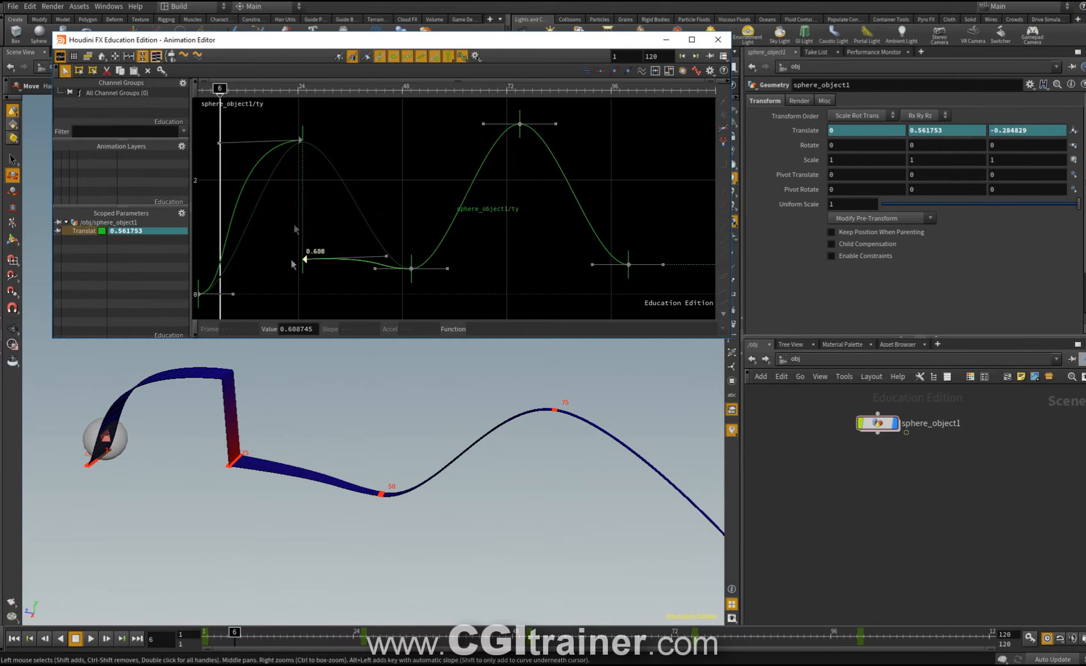
left_click_drag(118, 558, 451, 599)
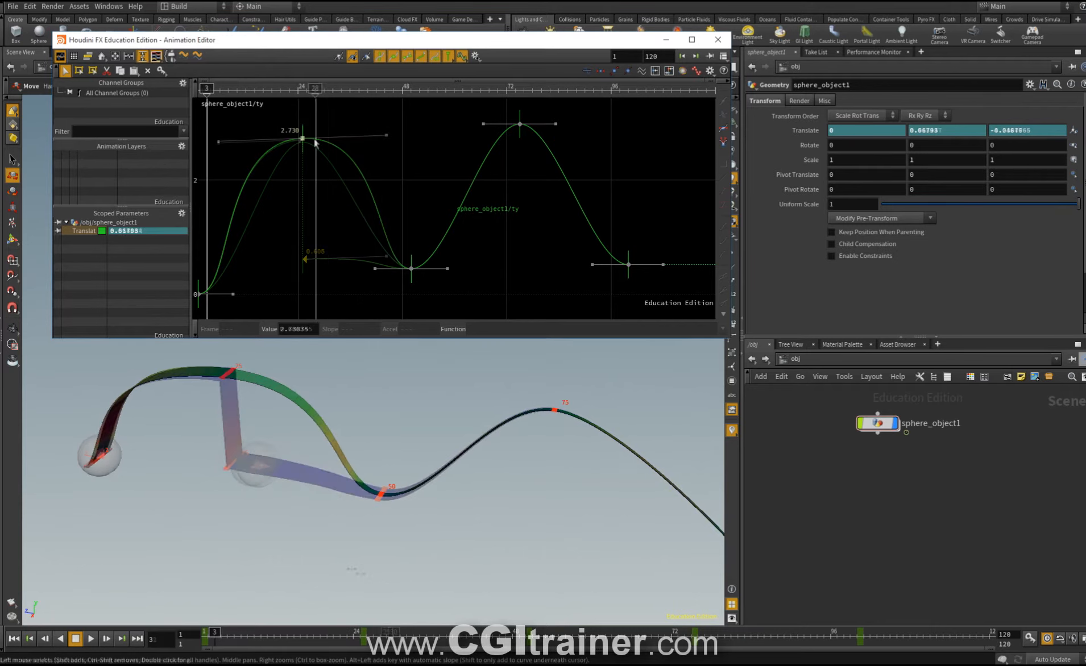
Adjust the Translate Y key at frame 25 to a value of about 2.66 and return the playhead to frame 1
left_click_drag(310, 140, 288, 144)
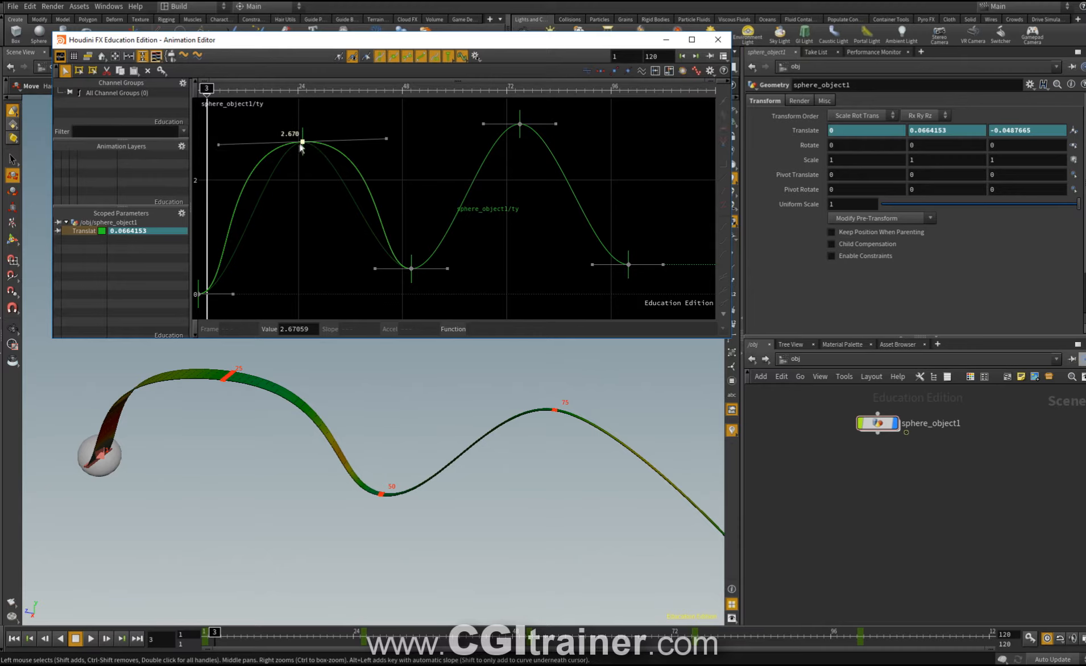
left_click_drag(302, 142, 303, 145)
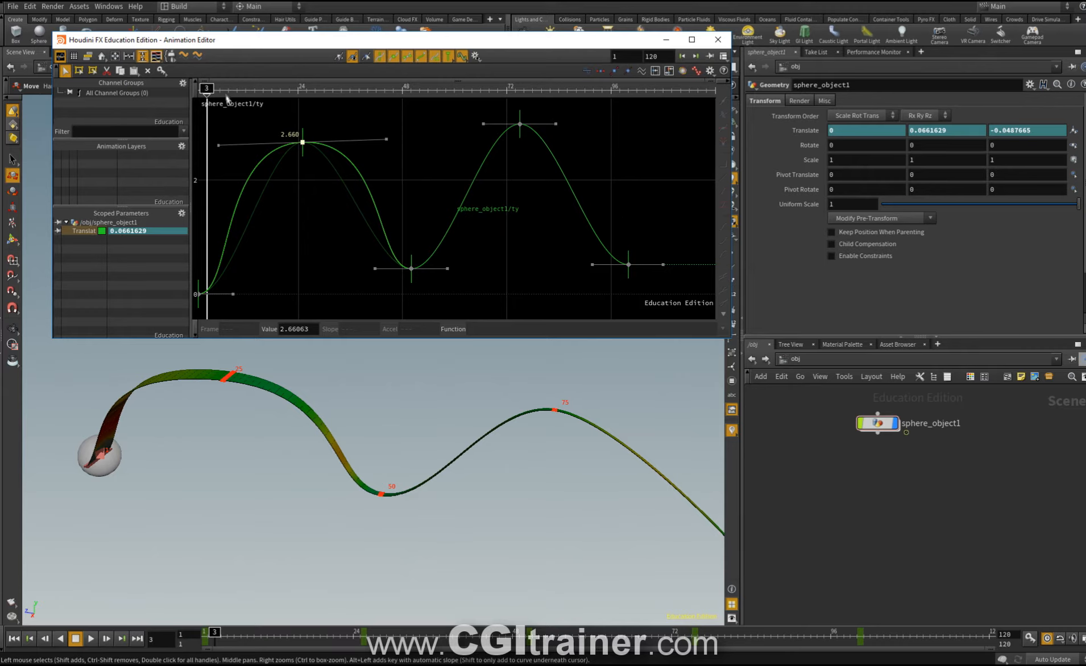
left_click_drag(207, 89, 199, 89)
Show the Translate channels' expressions and examine the interpolation functions available for the Y keys at frames 25 and 50
left_click_drag(275, 112, 450, 287)
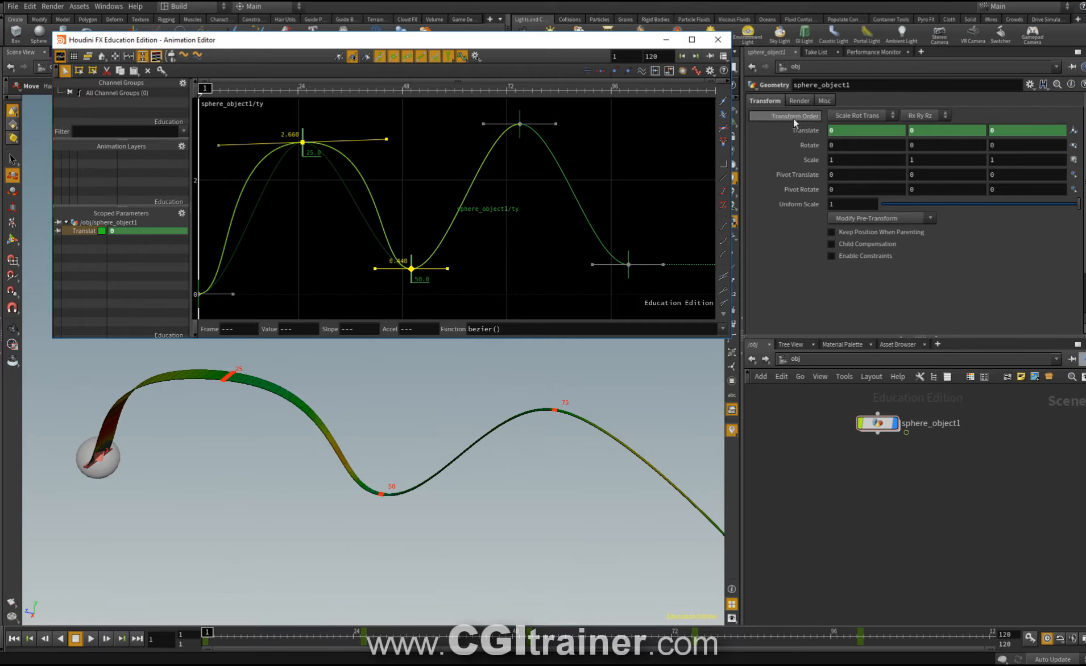
left_click(807, 131)
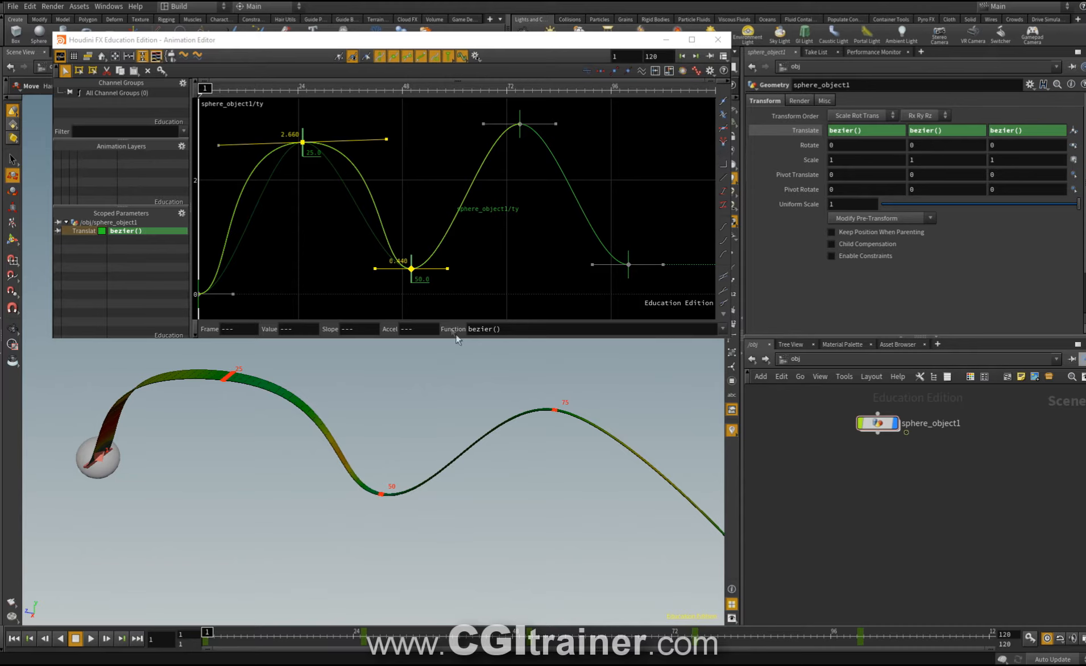
left_click(722, 330)
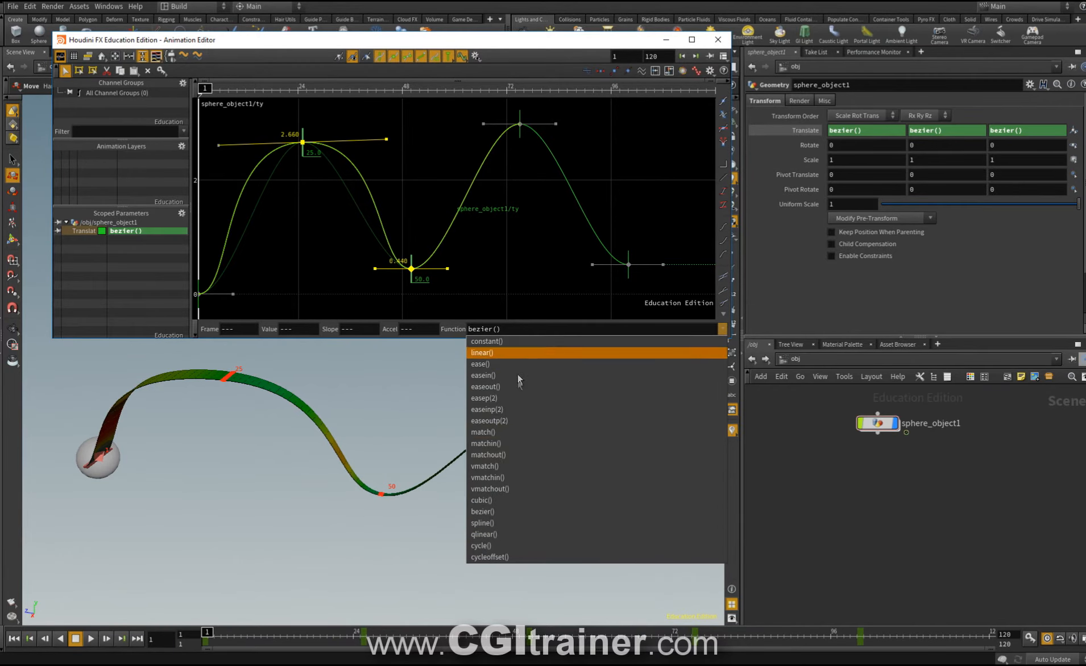
left_click(307, 244)
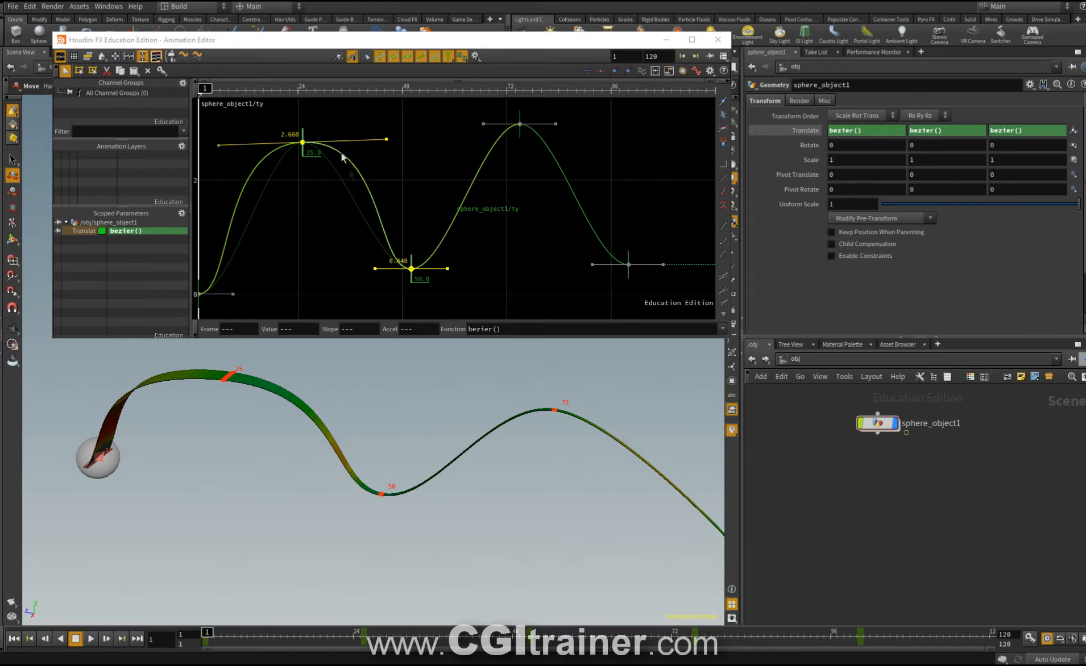
left_click(287, 121)
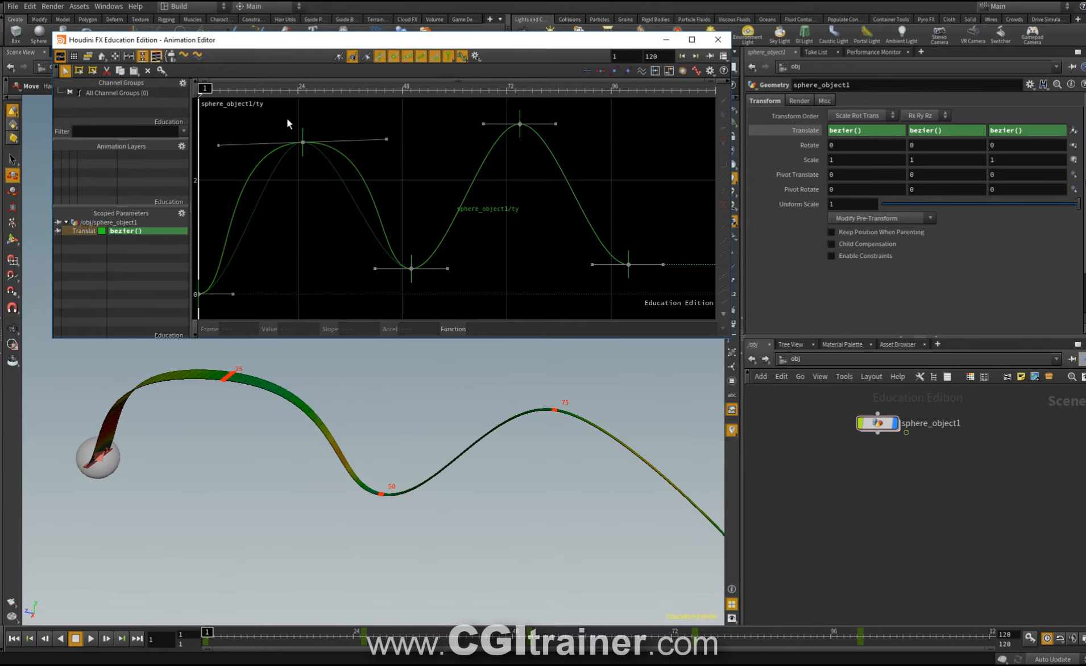
Set all Translate Y keys to constant() interpolation and play the animation
key("ctrl+a")
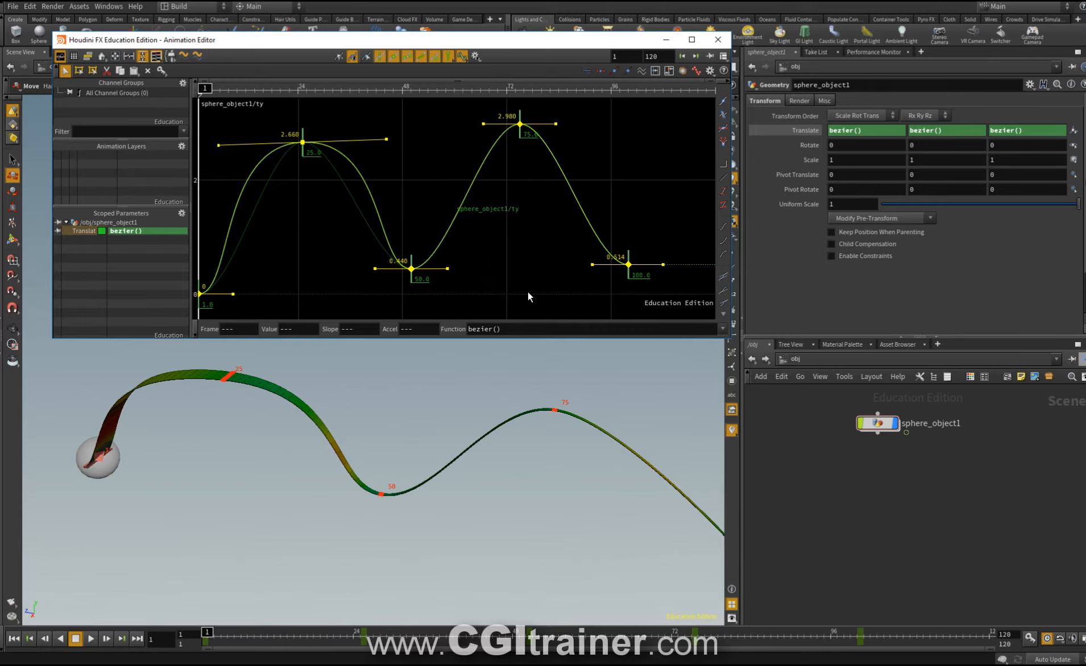
left_click(727, 165)
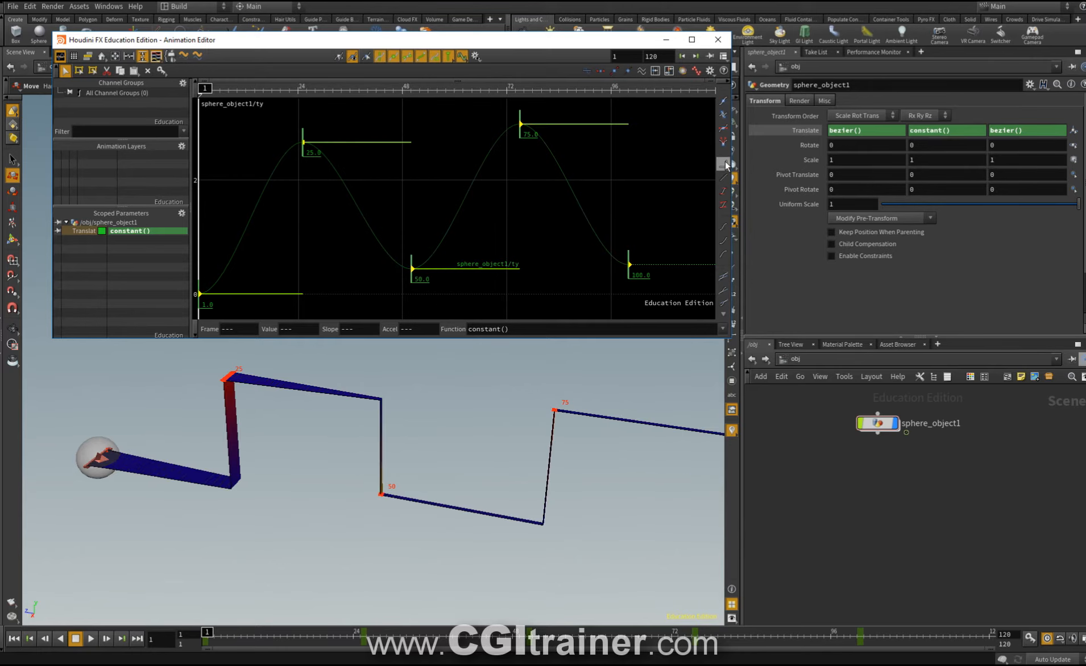
left_click(91, 638)
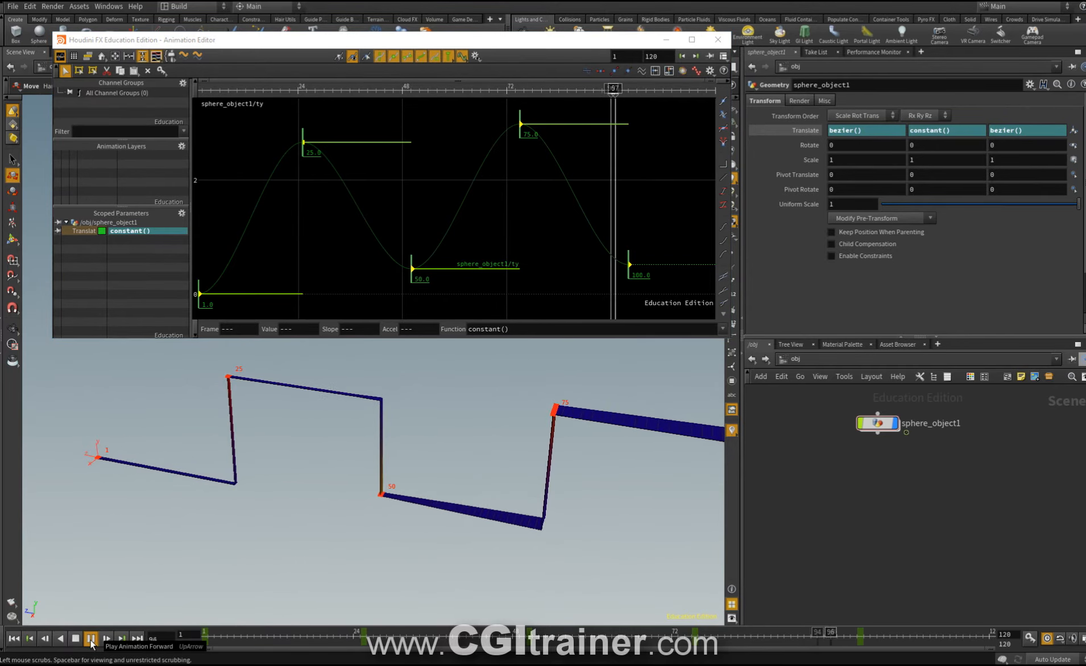
Return all Translate Y keys to bezier() interpolation, trying constant() once more in between
left_click(729, 205)
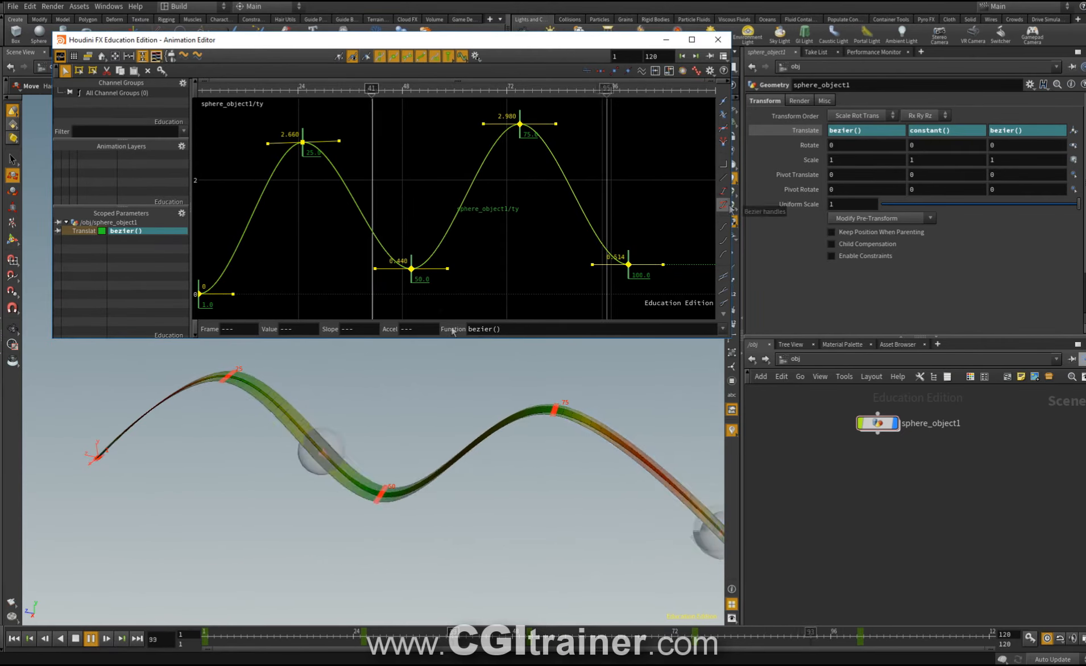
left_click(722, 329)
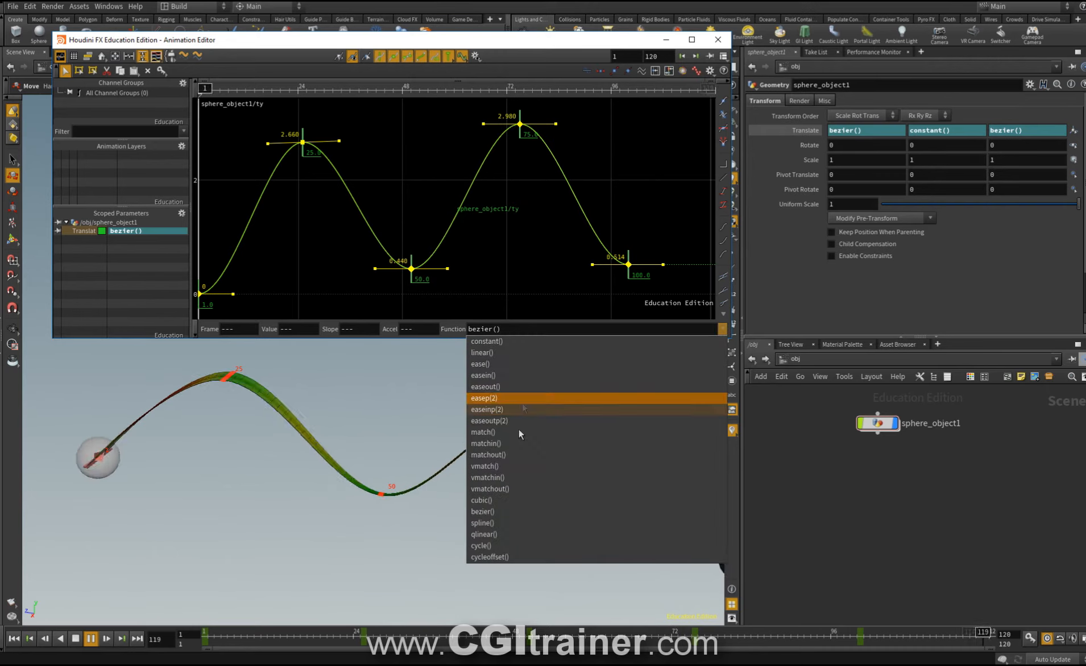
left_click(535, 341)
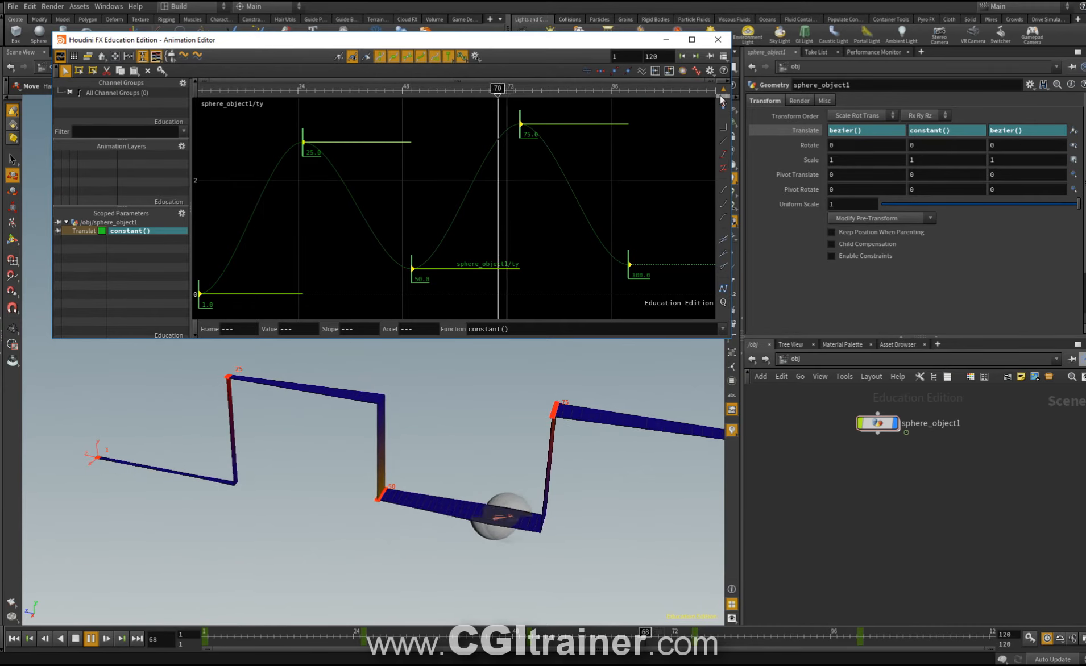
left_click(722, 240)
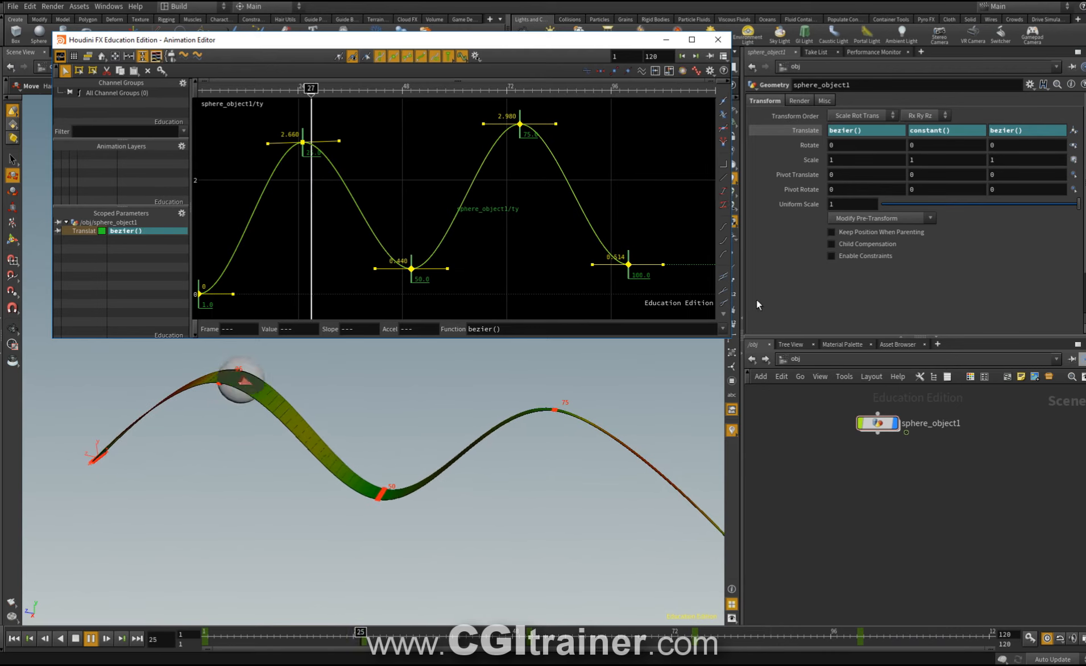
Adjust the tangent handle of the Translate Y key at frame 25 to reshape the curve around the first peak
left_click(724, 192)
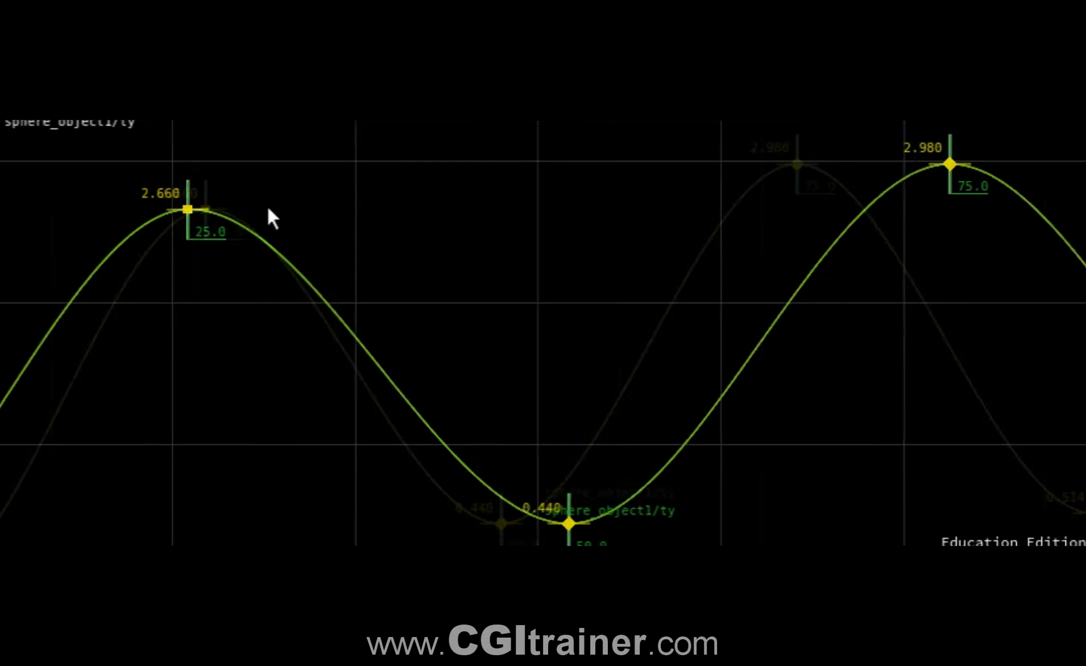
middle_click_drag(241, 196, 528, 319)
scroll(574, 226, "down", 3)
scroll(381, 249, "up", 3)
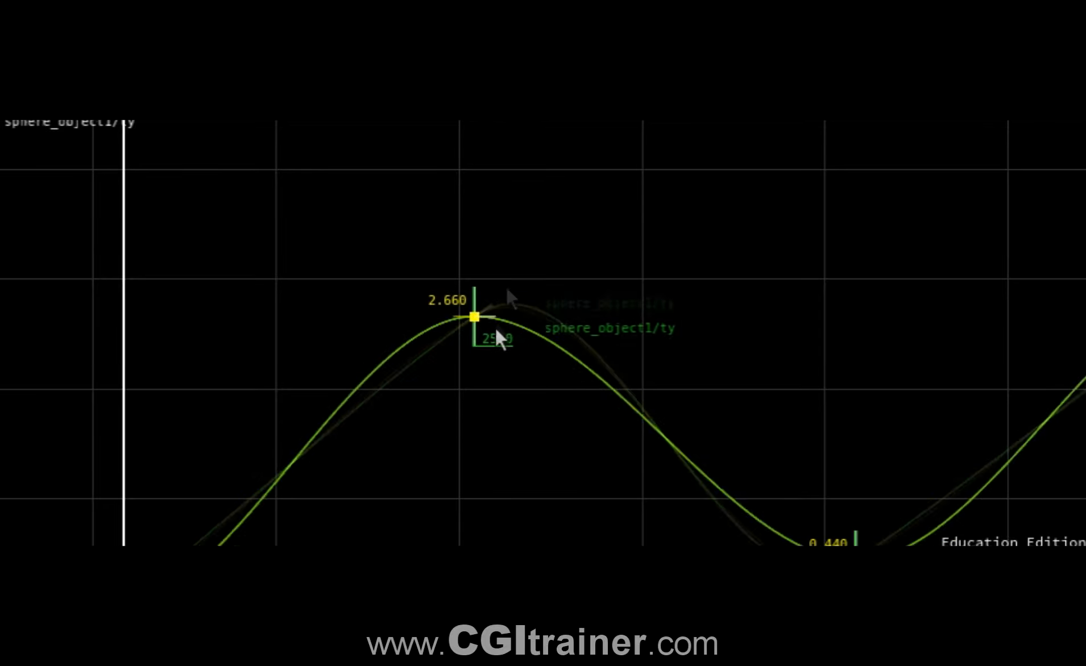
left_click_drag(510, 297, 523, 324)
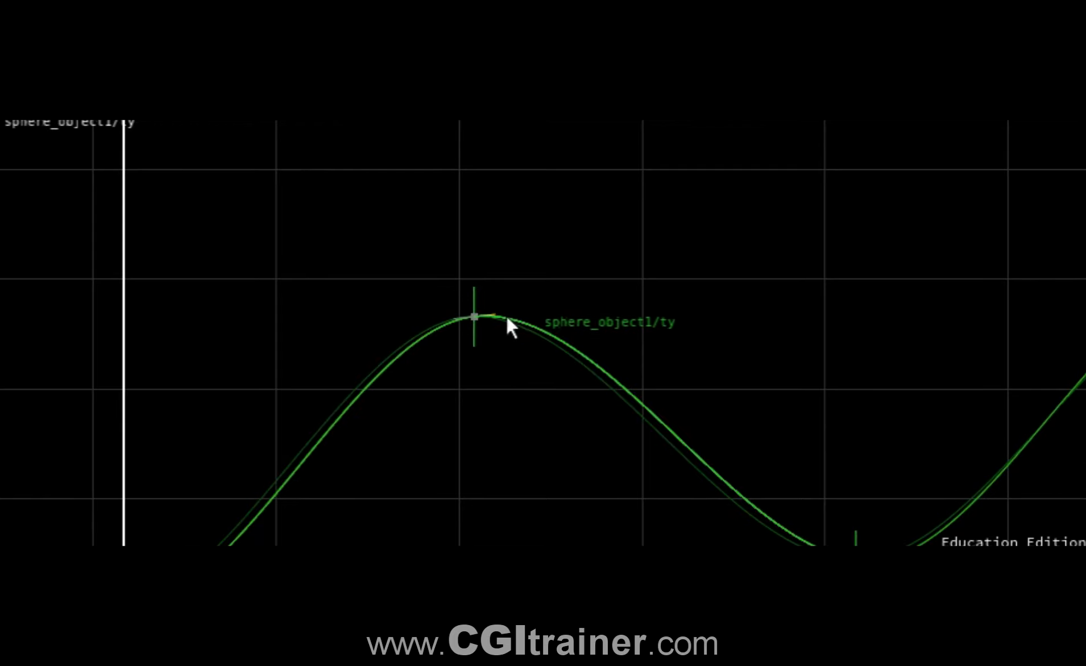
mouse_move(491, 318)
left_mouse_down()
mouse_move(491, 343)
mouse_move(513, 286)
mouse_move(516, 315)
mouse_move(448, 512)
mouse_move(501, 329)
left_mouse_up()
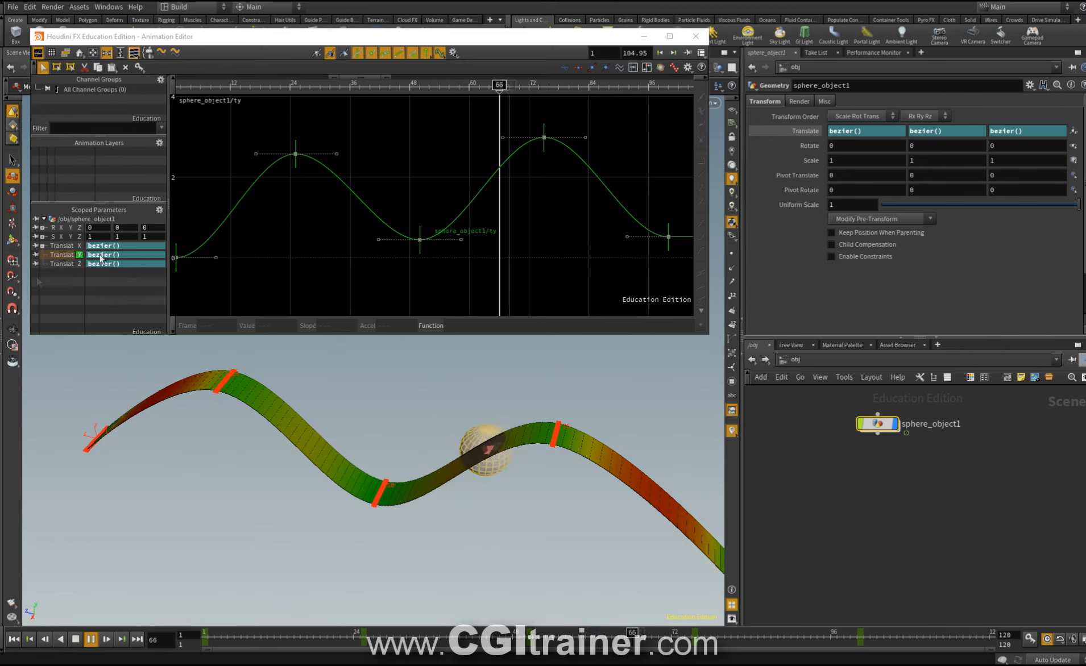
Add the Translate Z curve beside Translate Y, fit the curves vertically and overlay both channels in a single graph
left_click(60, 263, "shift")
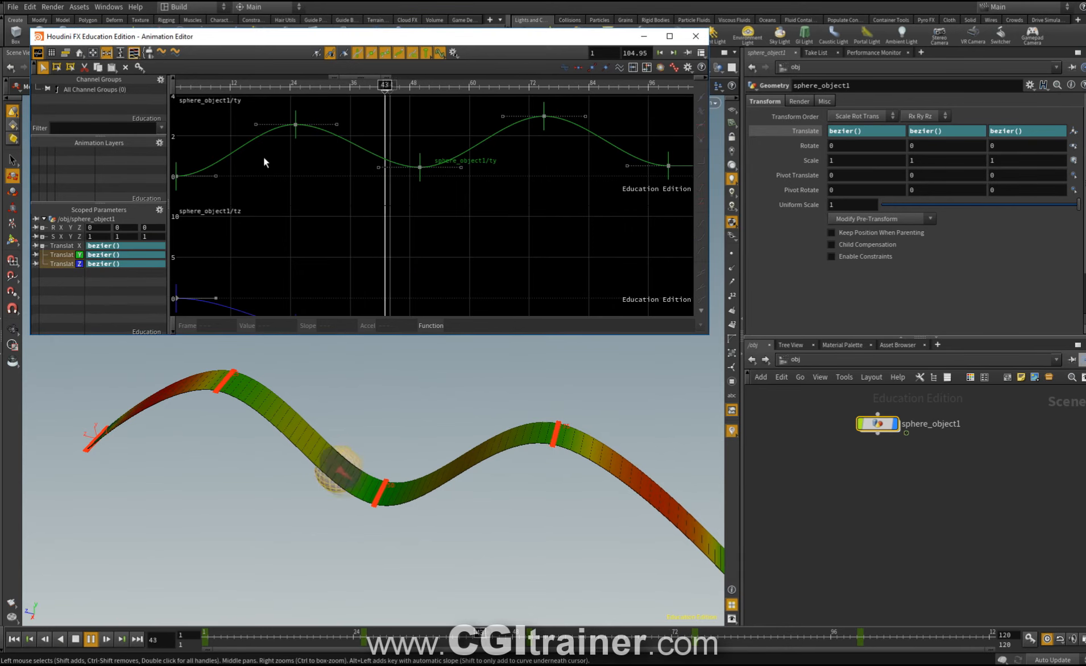
left_click(121, 53)
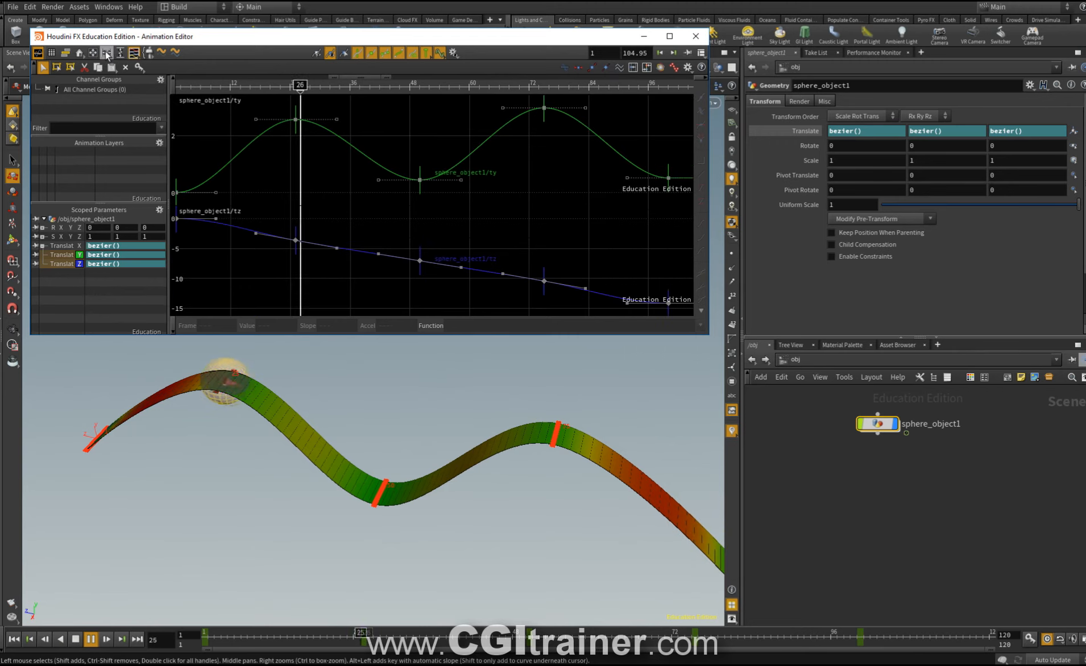
left_click(134, 52)
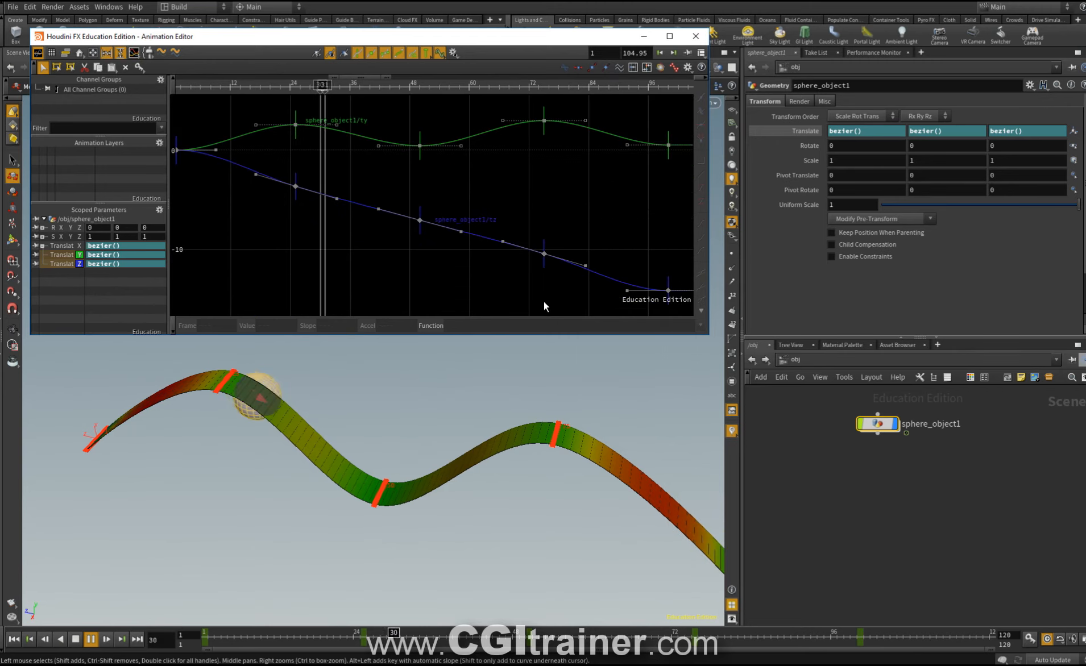
Select all Translate Y and Z keys and set their interpolation function to spline(), trying linear() first
key("ctrl+a")
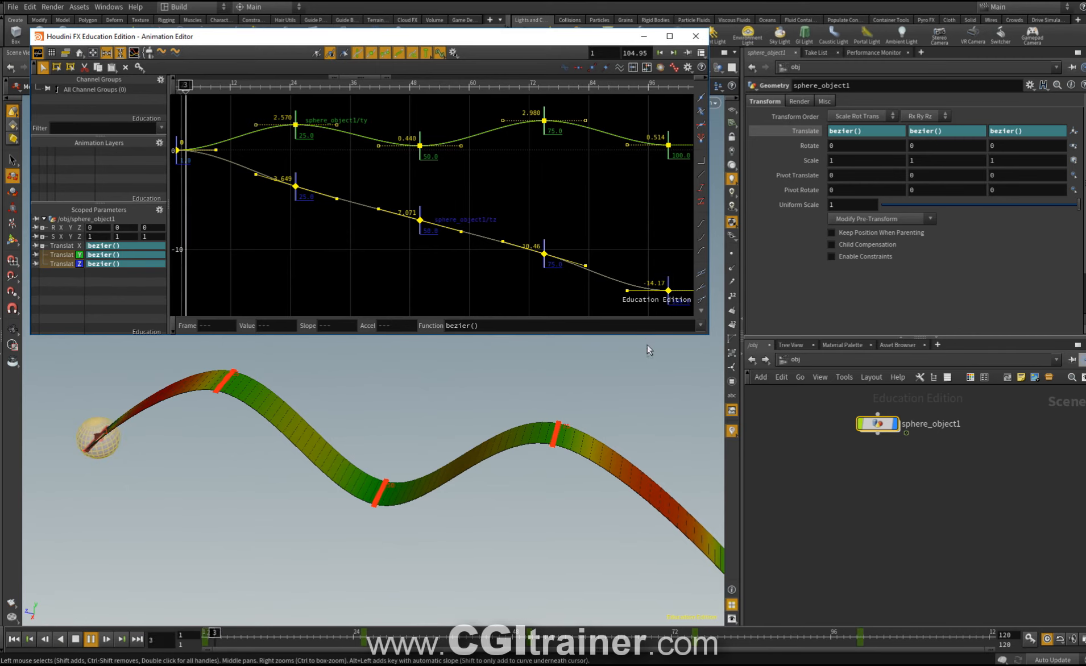
left_click(699, 327)
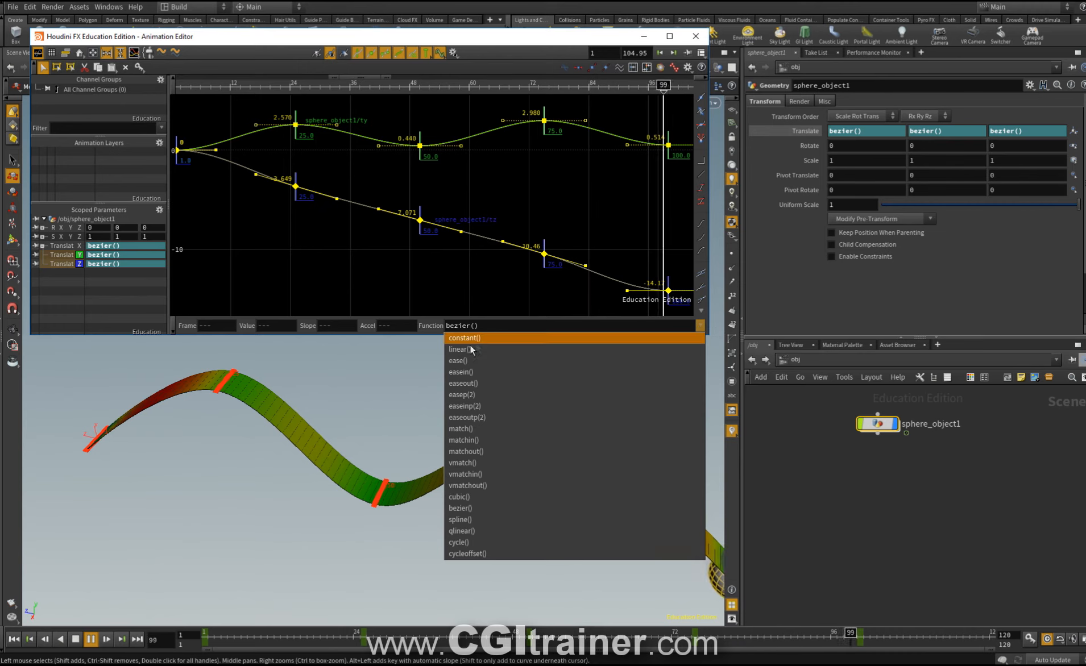
left_click(463, 349)
key("Return")
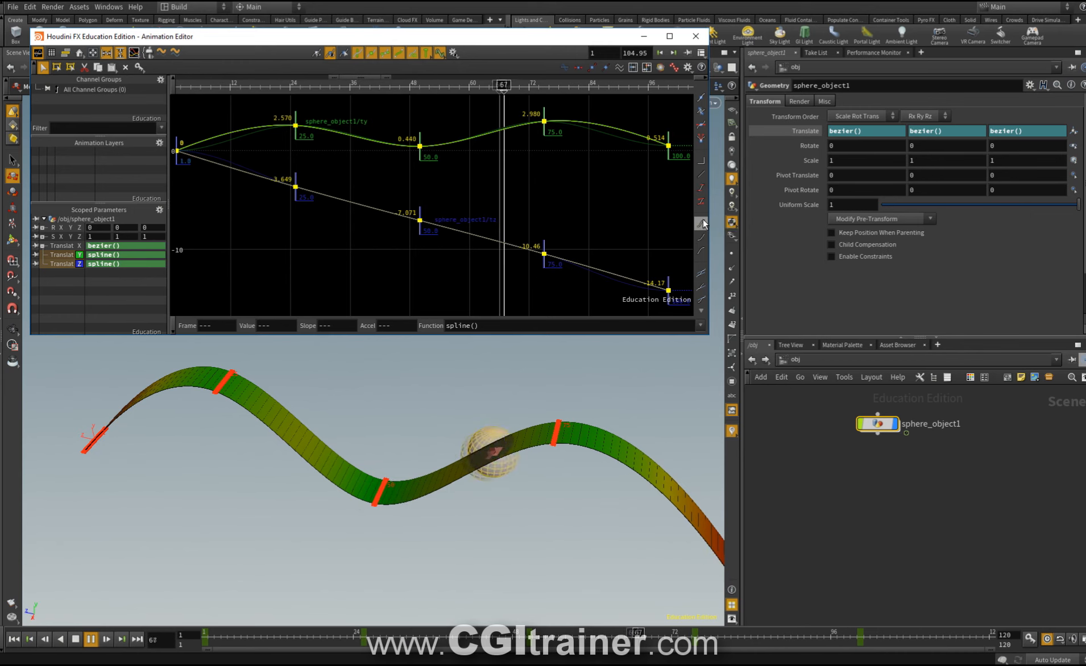
Try the different ease presets on all Translate Y and Z keys, returning the function to spline() after each
left_click(702, 223)
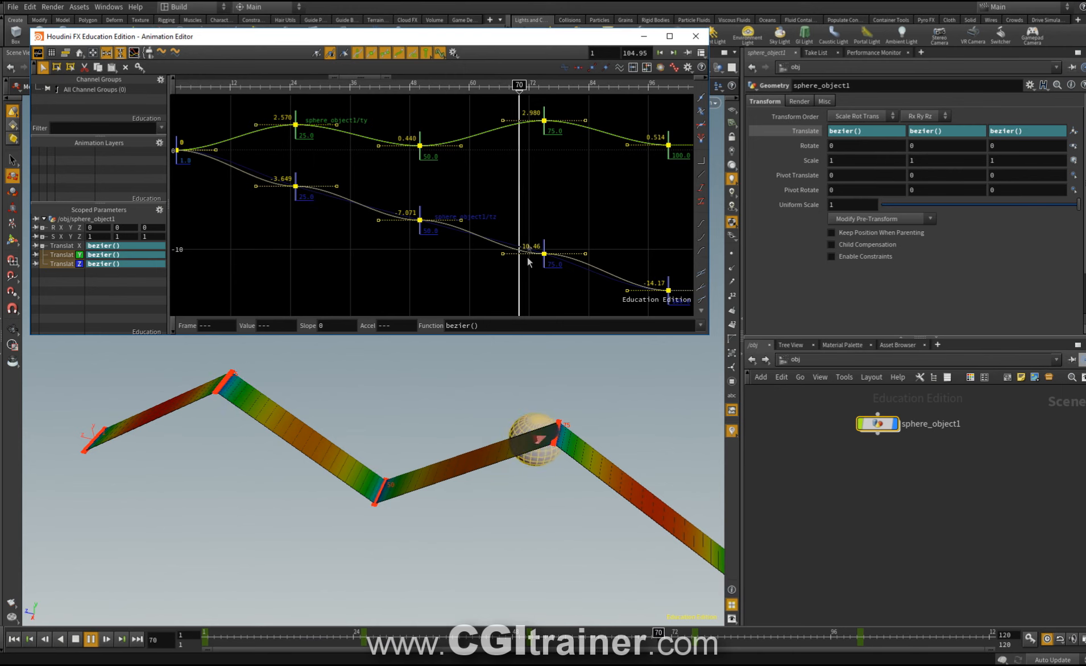
left_click(700, 325)
left_click(462, 521)
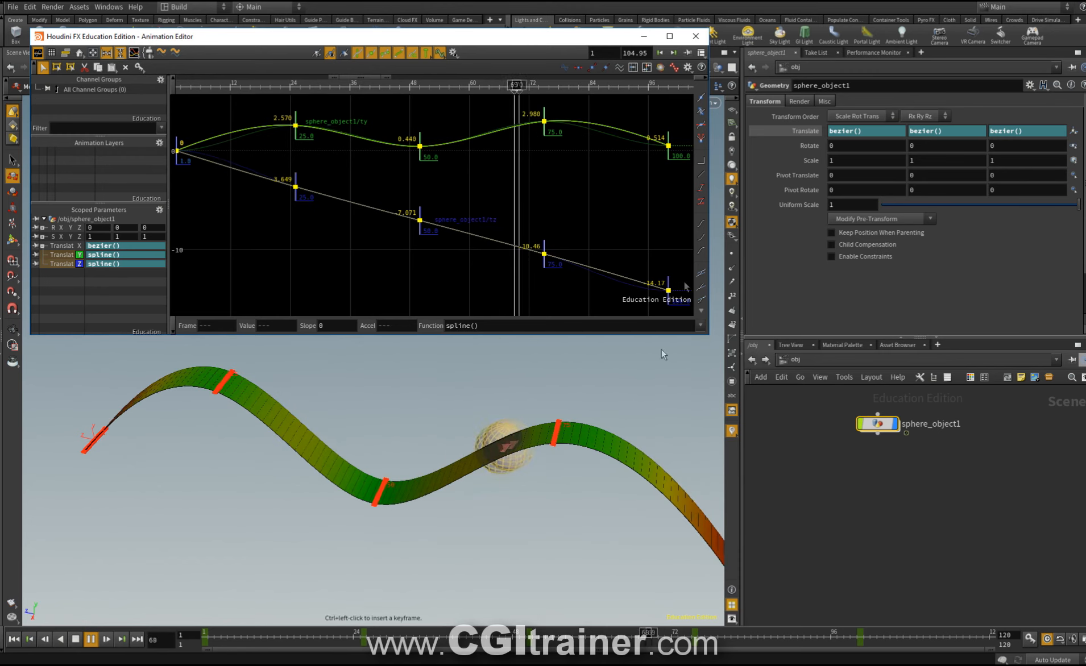
left_click(703, 238)
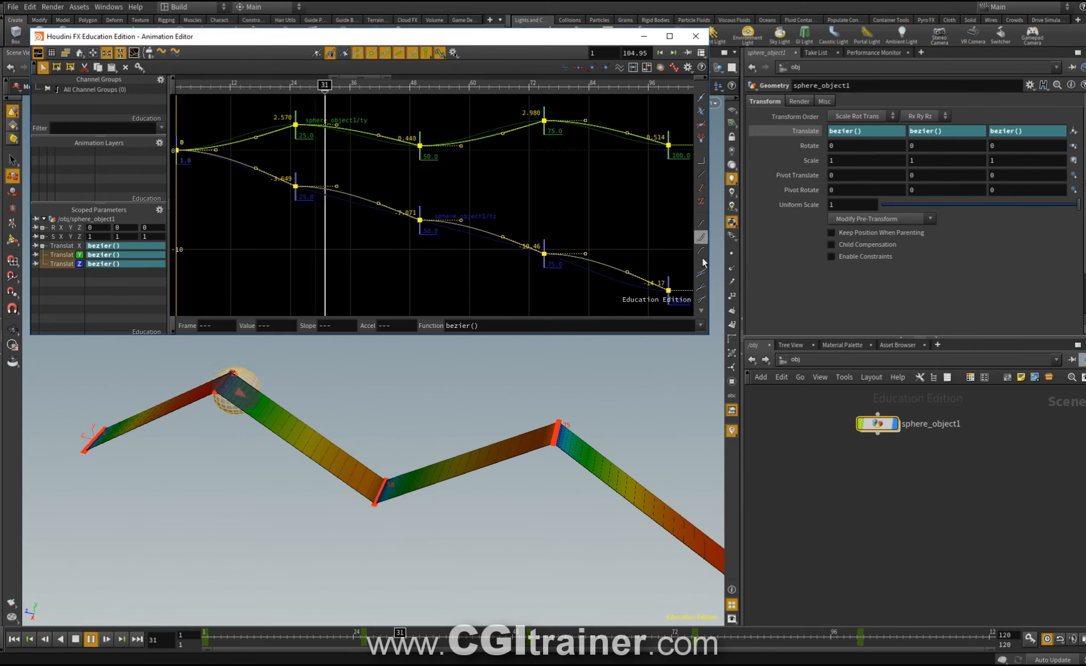
left_click(701, 326)
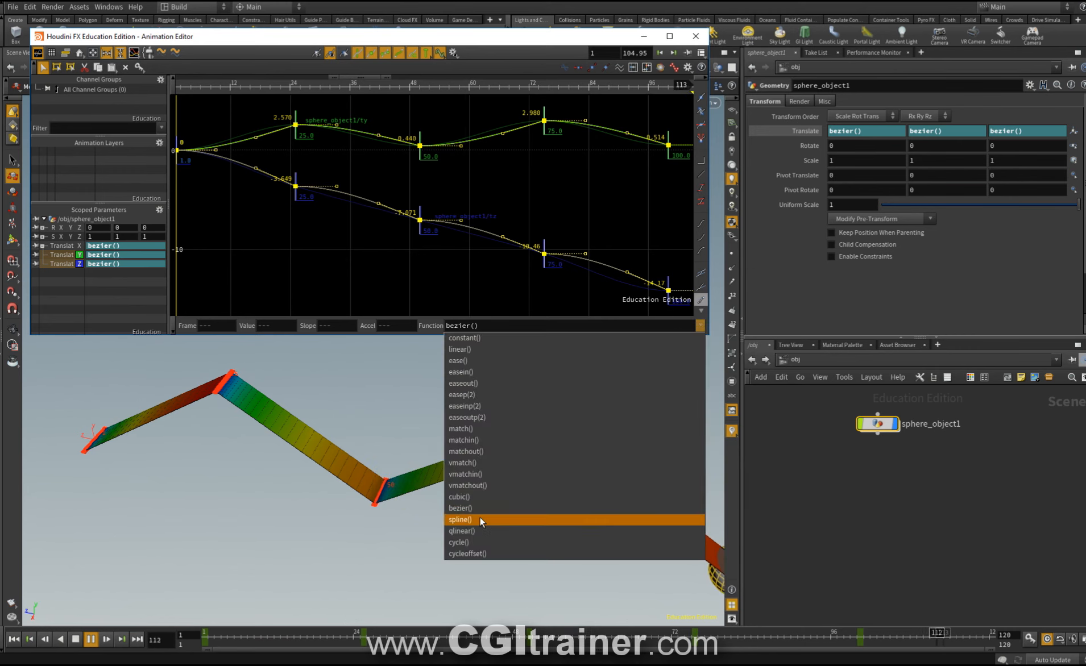
left_click(479, 518)
left_click(702, 251)
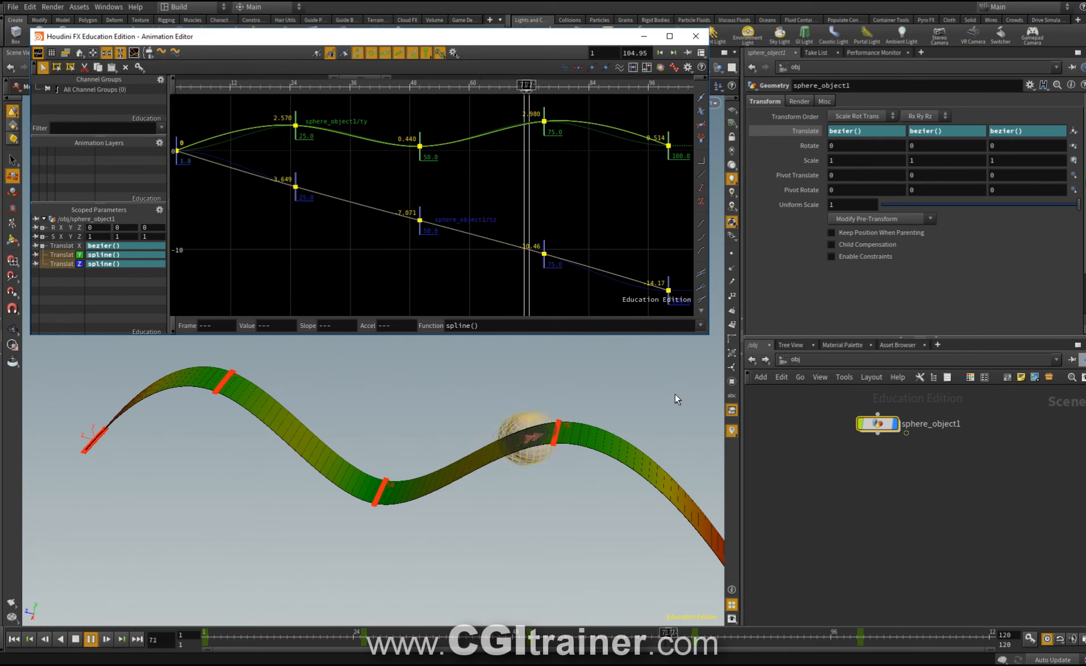
left_click(700, 326)
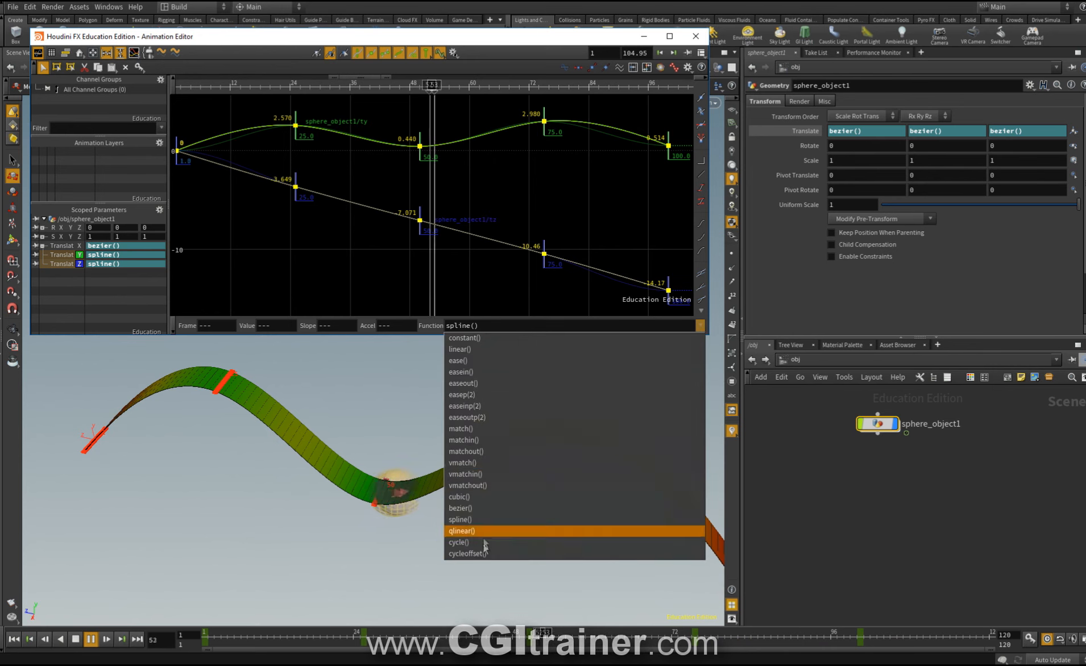
left_click(466, 520)
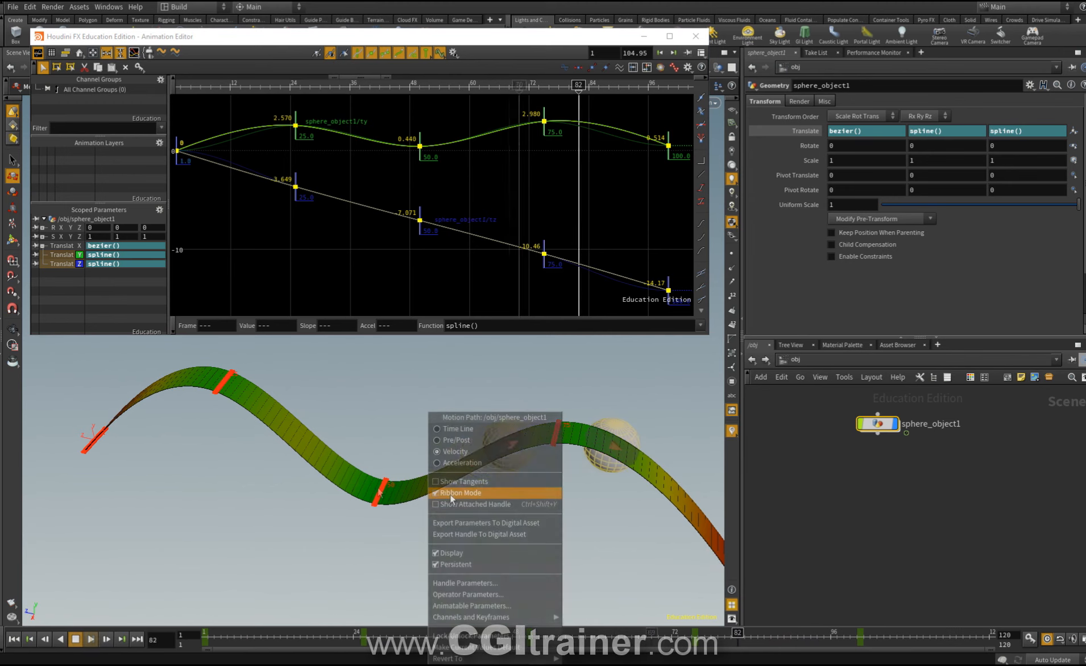
Turn off Ribbon Mode for the sphere's motion path
left_click(450, 493)
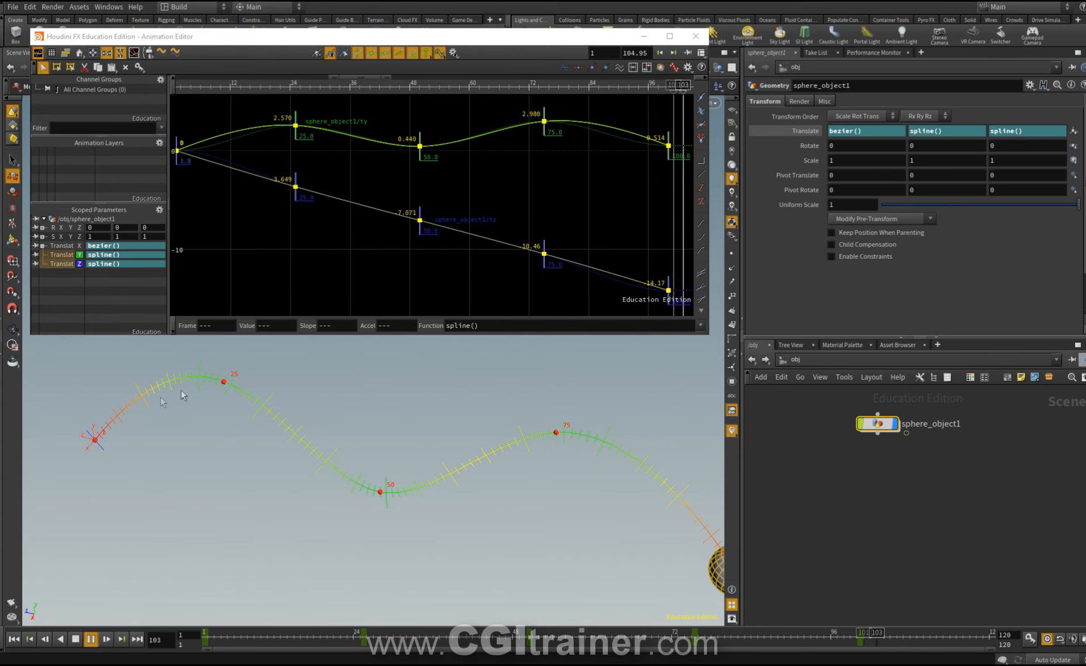